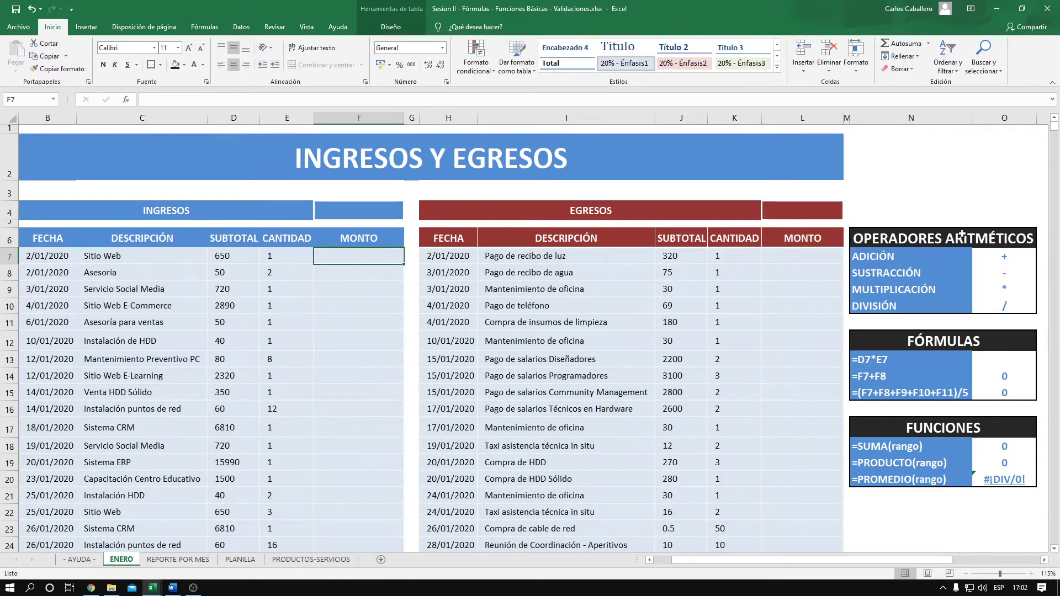
Review the symbols for addition, subtraction, multiplication and division in the OPERADORES ARITMÉTICOS table
{"action": "left_click", "coordinate": [991, 262]}
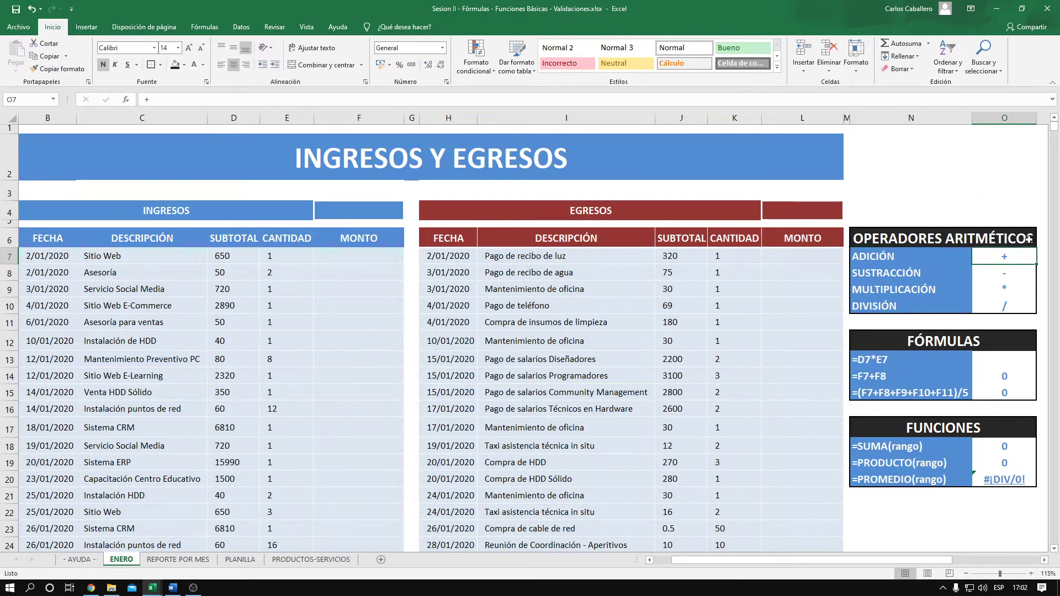
{"action": "left_click", "coordinate": [1016, 271]}
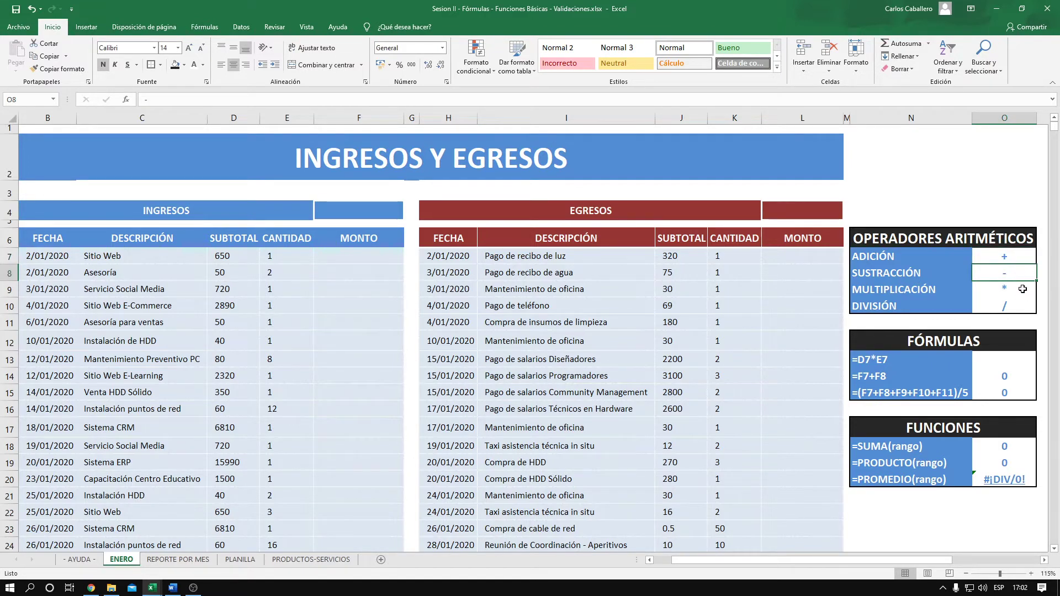
{"action": "left_click", "coordinate": [1022, 288]}
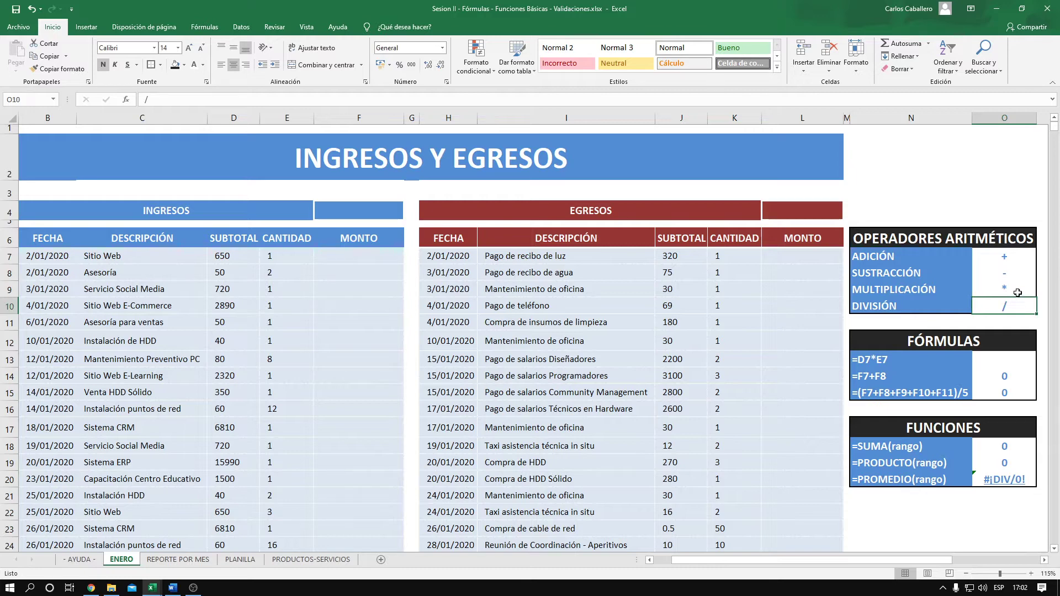
{"action": "left_click", "coordinate": [1006, 304]}
{"action": "left_click", "coordinate": [1007, 258]}
{"action": "left_click", "coordinate": [1007, 281]}
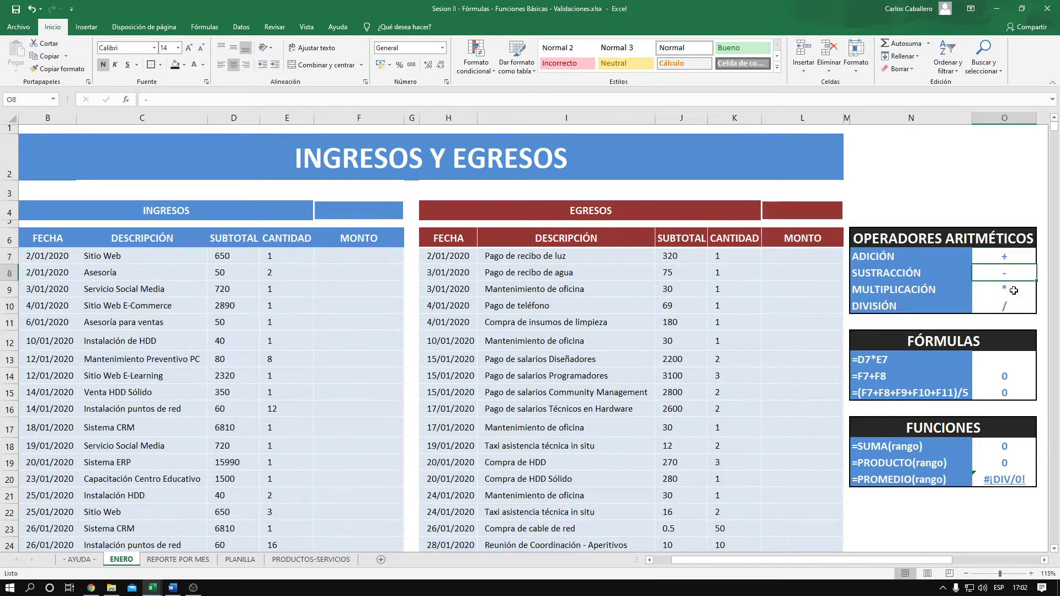
{"action": "left_click", "coordinate": [1013, 291]}
{"action": "left_click", "coordinate": [1010, 308]}
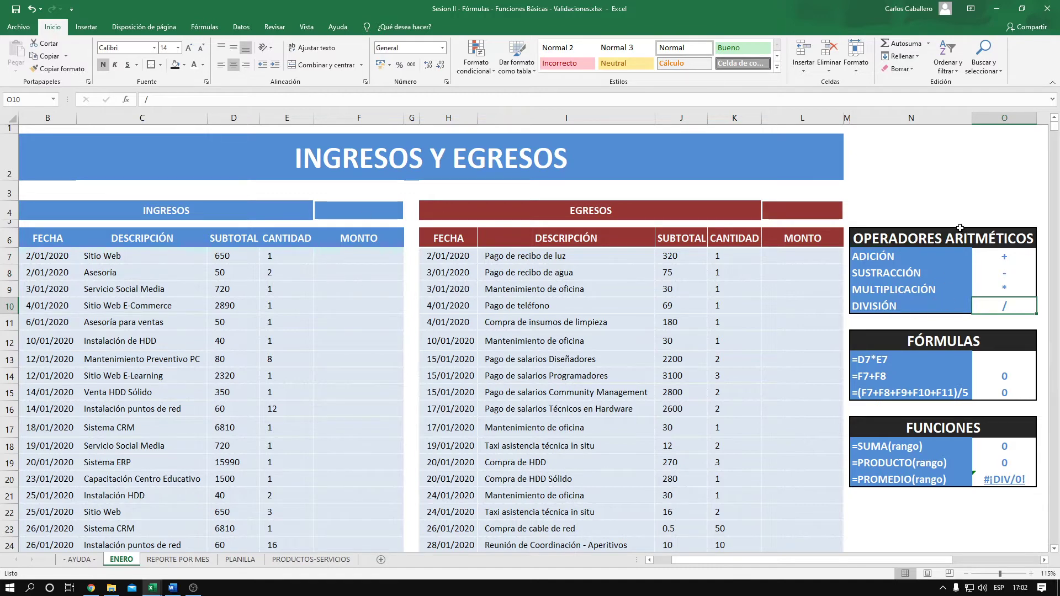
Clear the existing results in O14:O15 of the FÓRMULAS table and O18:O20 of the FUNCIONES table
{"action": "left_click", "coordinate": [1026, 340]}
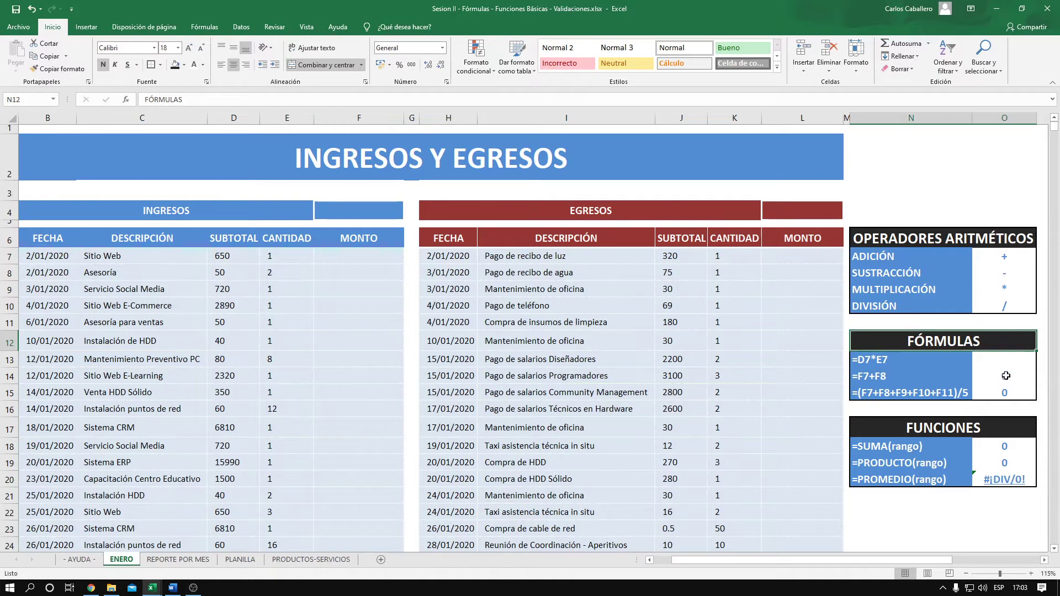
{"action": "left_click_drag", "start_coordinate": [1003, 377], "coordinate": [999, 391]}
{"action": "key", "text": "Delete"}
{"action": "left_click_drag", "start_coordinate": [999, 442], "coordinate": [999, 477]}
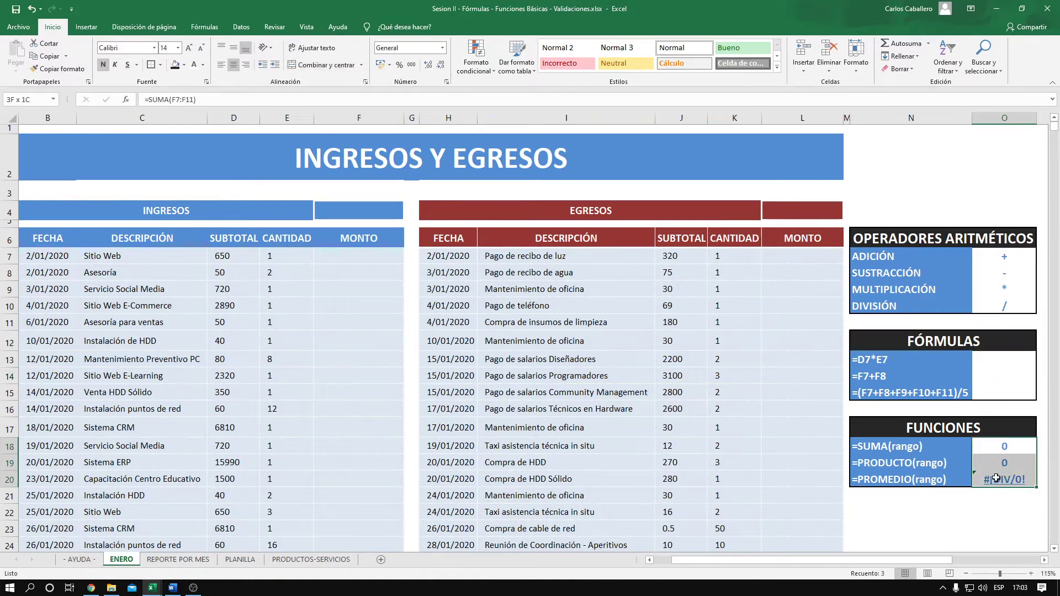
{"action": "key", "text": "Delete"}
{"action": "left_click", "coordinate": [1007, 365]}
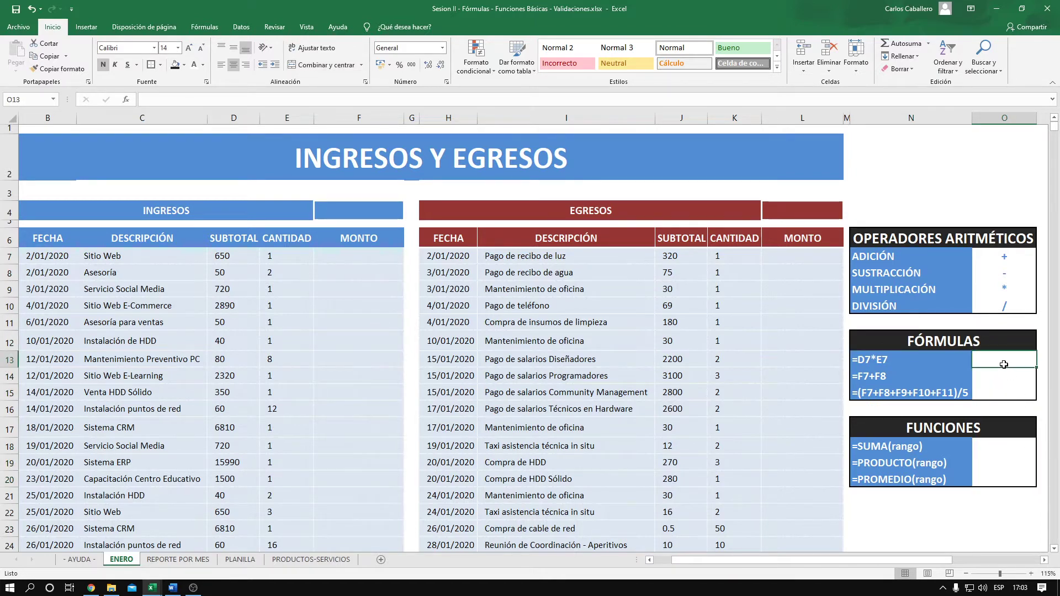
{"action": "left_click", "coordinate": [993, 377]}
{"action": "left_click", "coordinate": [1002, 360]}
{"action": "left_click", "coordinate": [997, 376]}
{"action": "left_click", "coordinate": [998, 362]}
{"action": "left_click", "coordinate": [993, 372]}
Enter the formula =D7*E7 in cell O13, beside its label in the FÓRMULAS table
{"action": "left_click", "coordinate": [998, 359]}
{"action": "type", "text": "="}
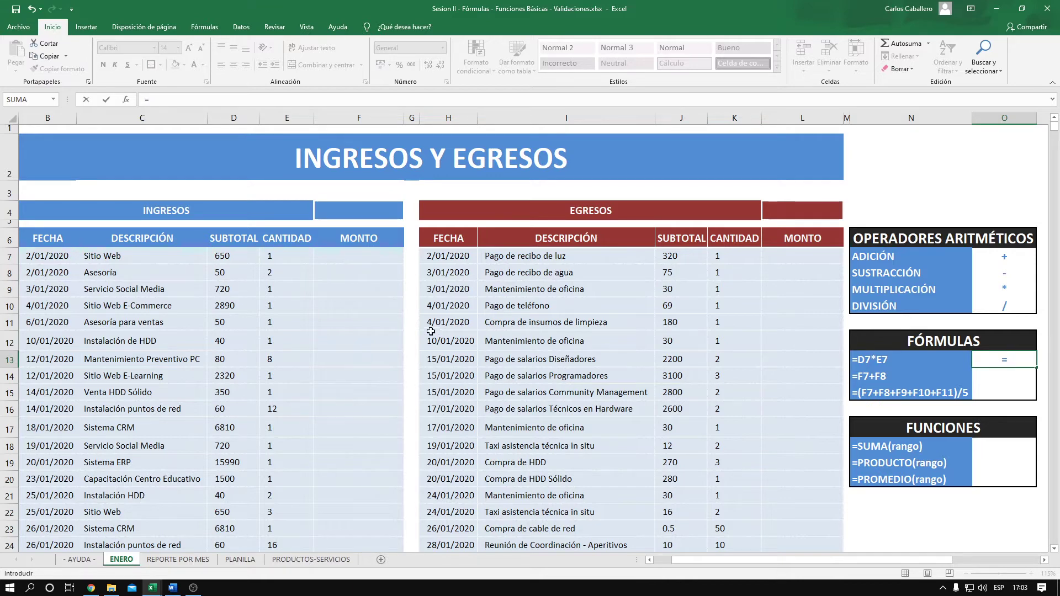
{"action": "left_click", "coordinate": [229, 255]}
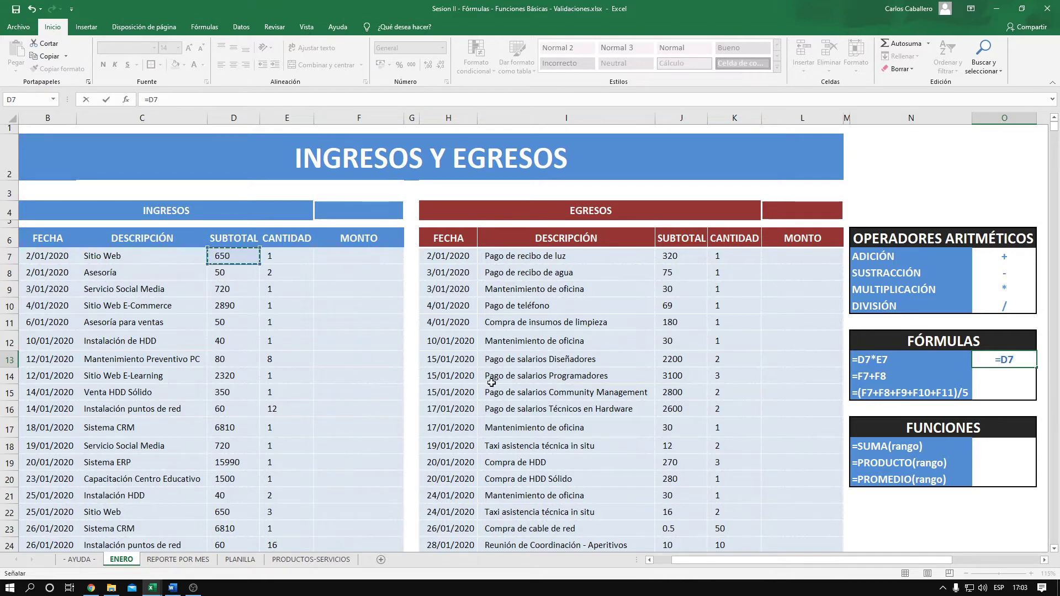
{"action": "type", "text": "*"}
{"action": "left_click", "coordinate": [901, 358]}
{"action": "left_click", "coordinate": [278, 256]}
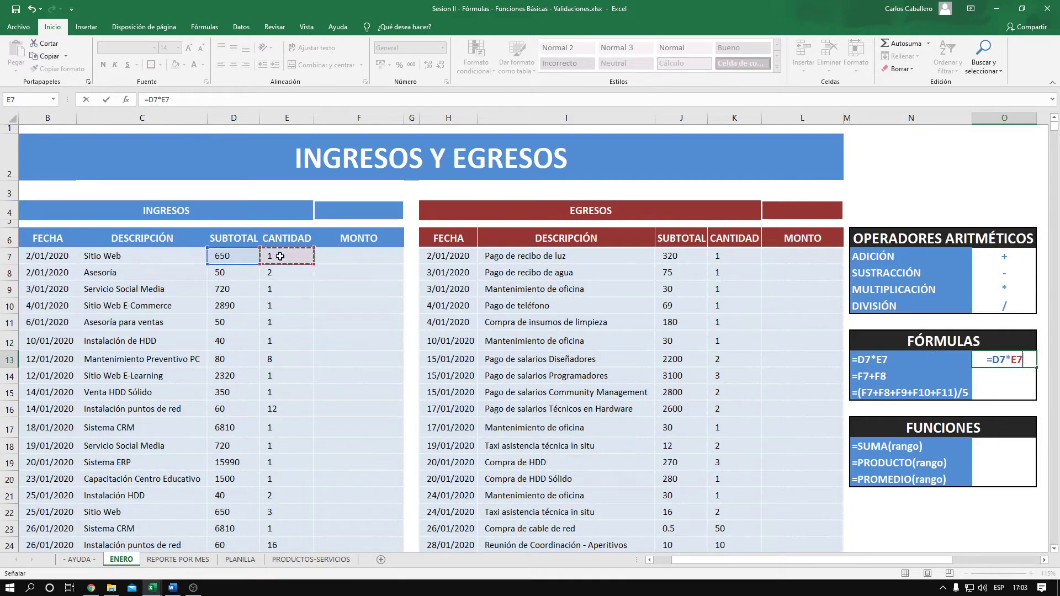
{"action": "key", "text": "Return"}
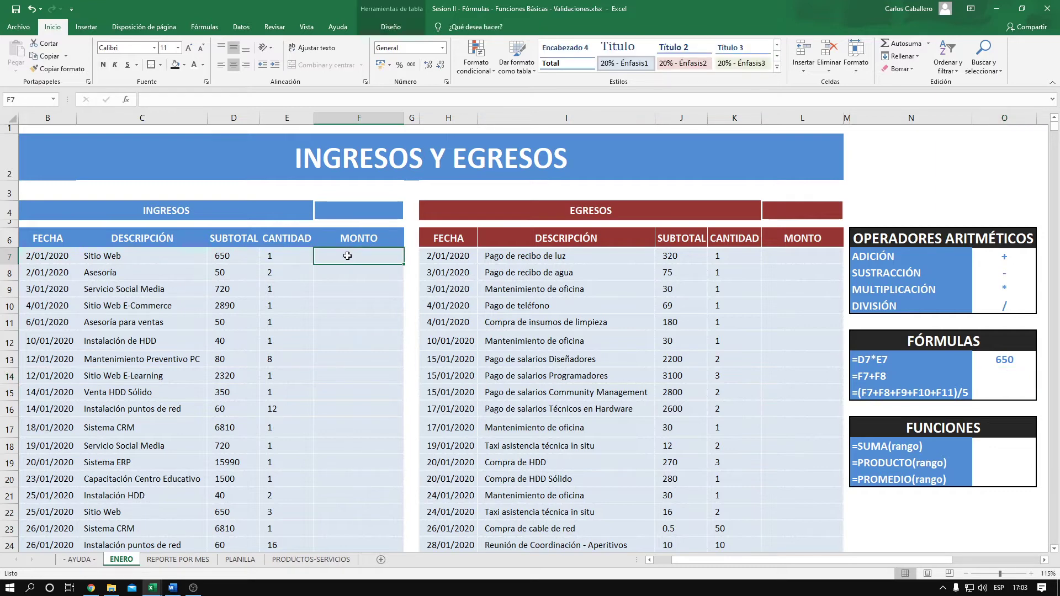
{"action": "left_click", "coordinate": [348, 275]}
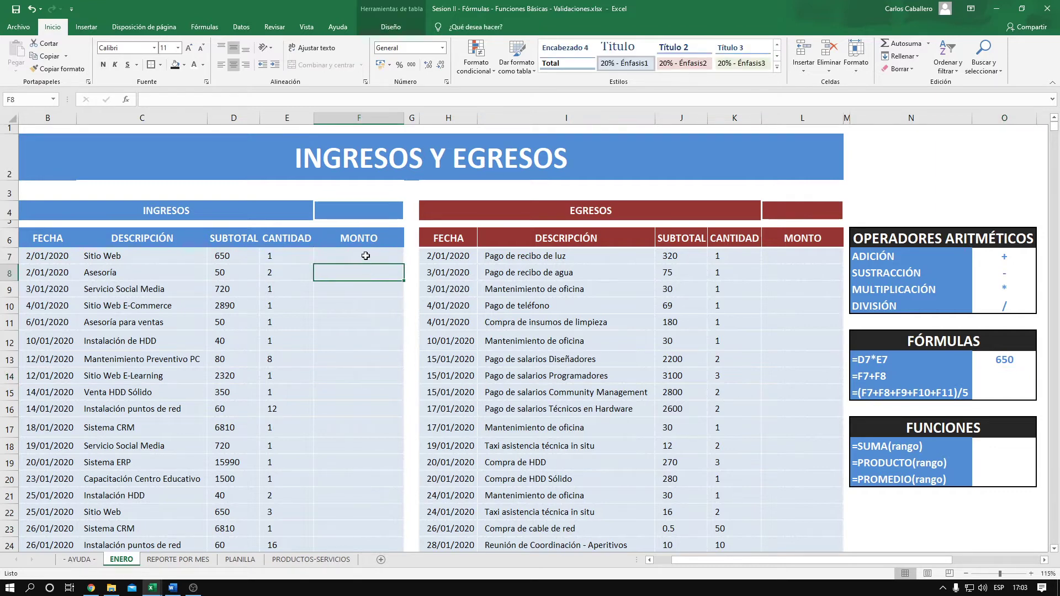
{"action": "left_click", "coordinate": [362, 259]}
{"action": "left_click", "coordinate": [359, 269]}
{"action": "left_click", "coordinate": [363, 260]}
{"action": "left_click", "coordinate": [360, 269]}
{"action": "left_click", "coordinate": [362, 258]}
{"action": "left_click", "coordinate": [355, 272]}
{"action": "left_click", "coordinate": [361, 257]}
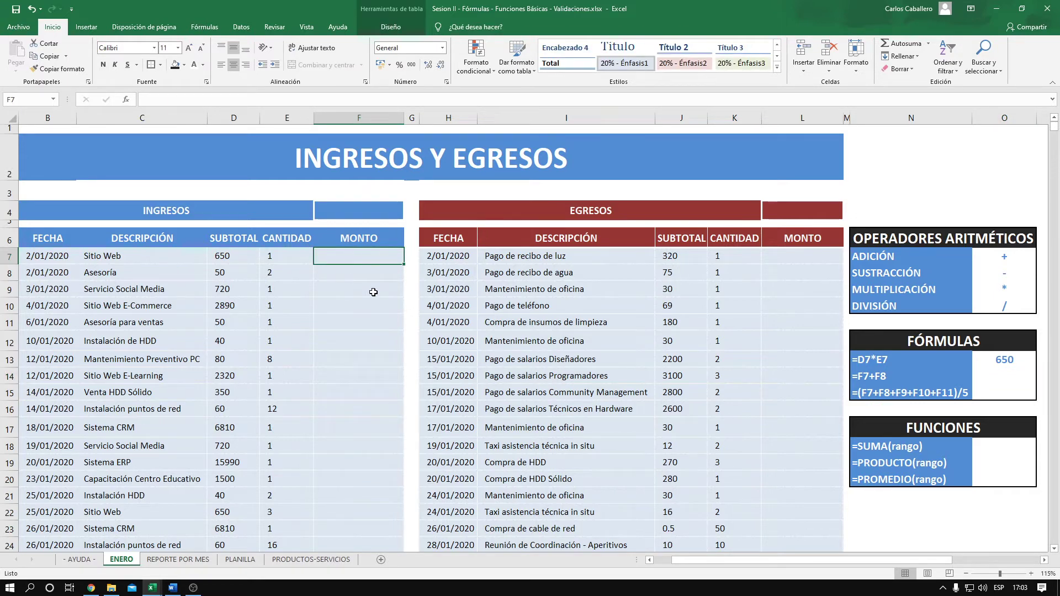
{"action": "type", "text": "="}
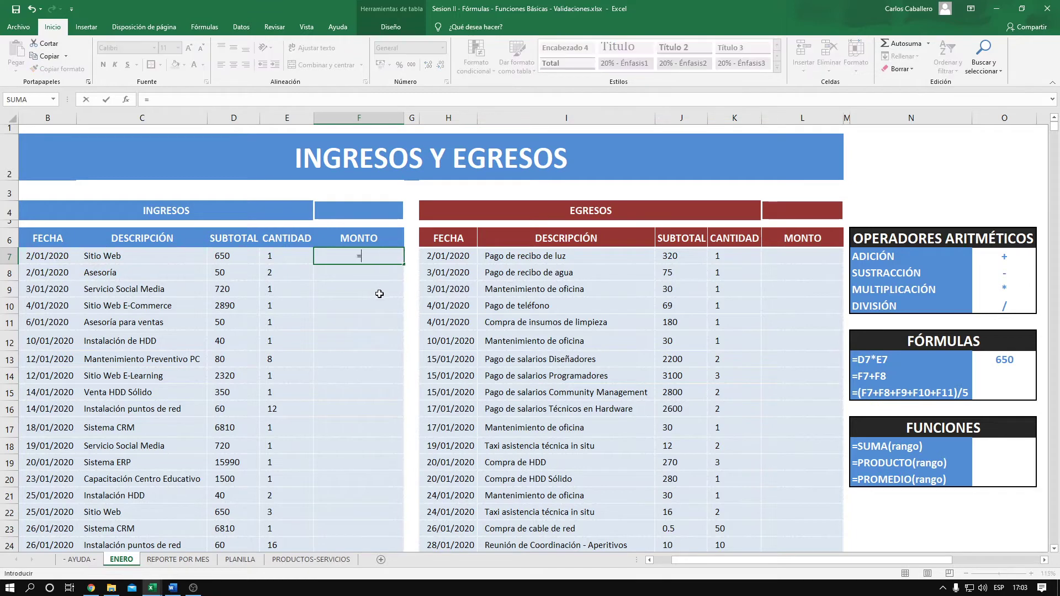
{"action": "left_click", "coordinate": [232, 255]}
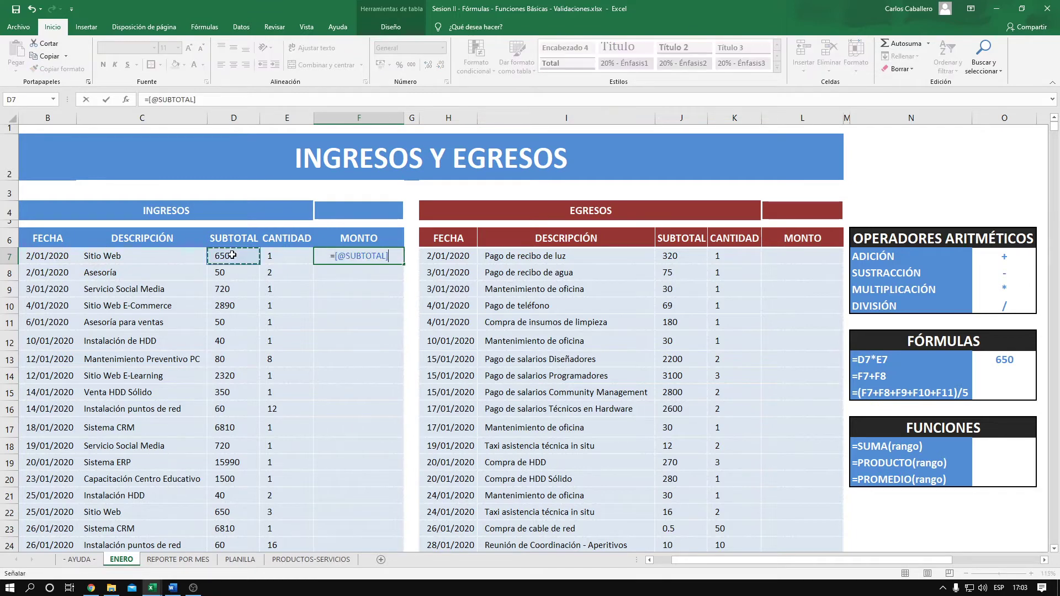
{"action": "type", "text": "*"}
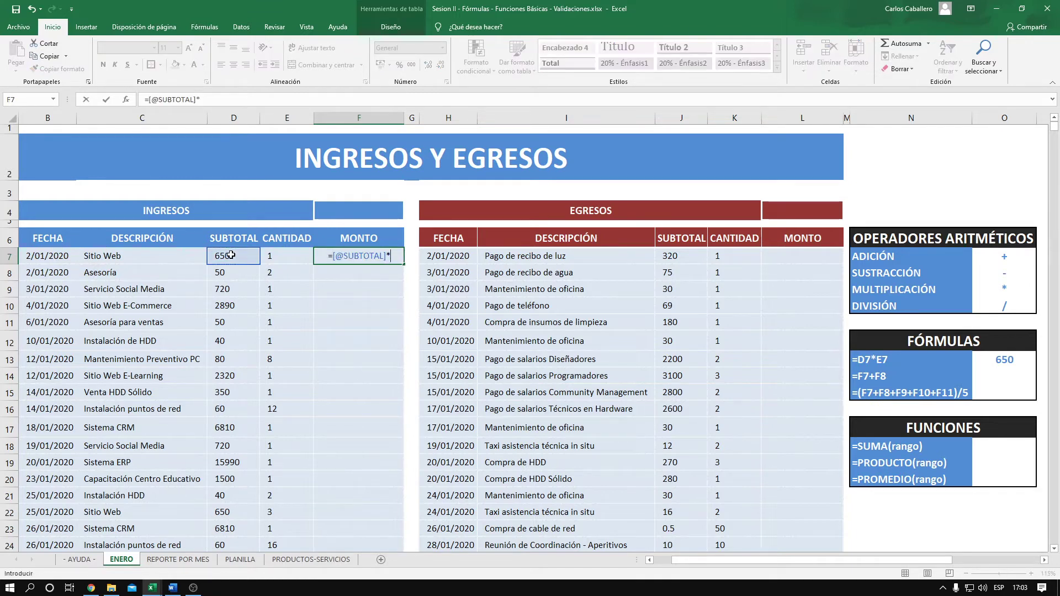
{"action": "left_click", "coordinate": [284, 256]}
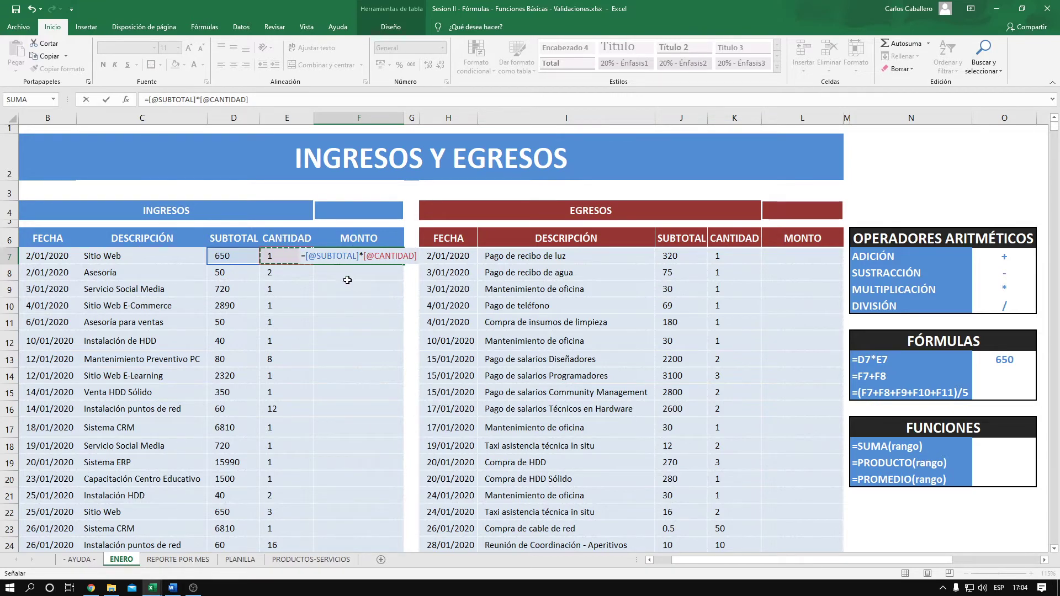
{"action": "key", "text": "Return"}
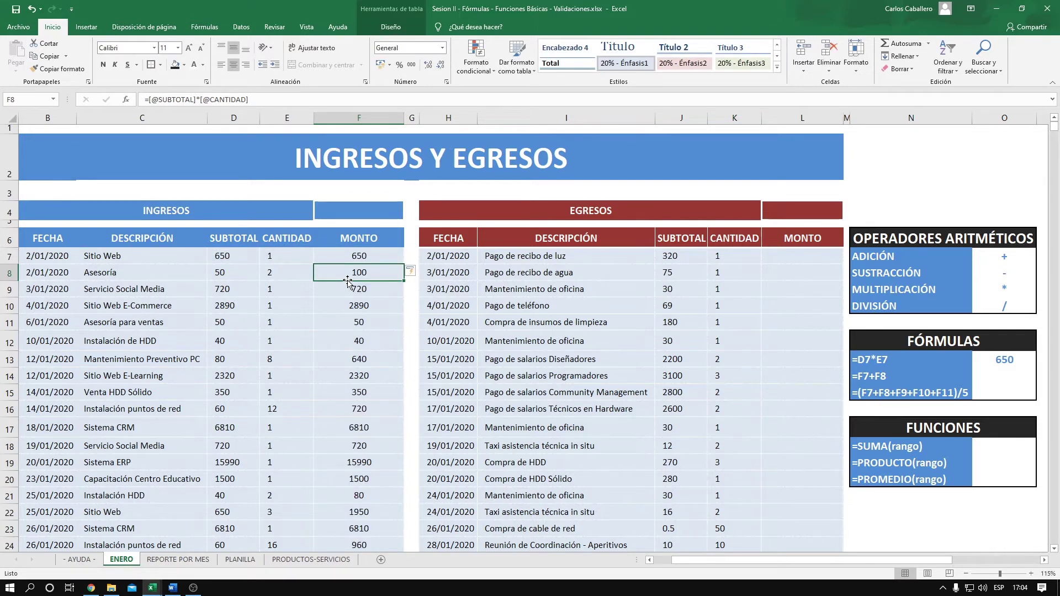
{"action": "left_click", "coordinate": [784, 256]}
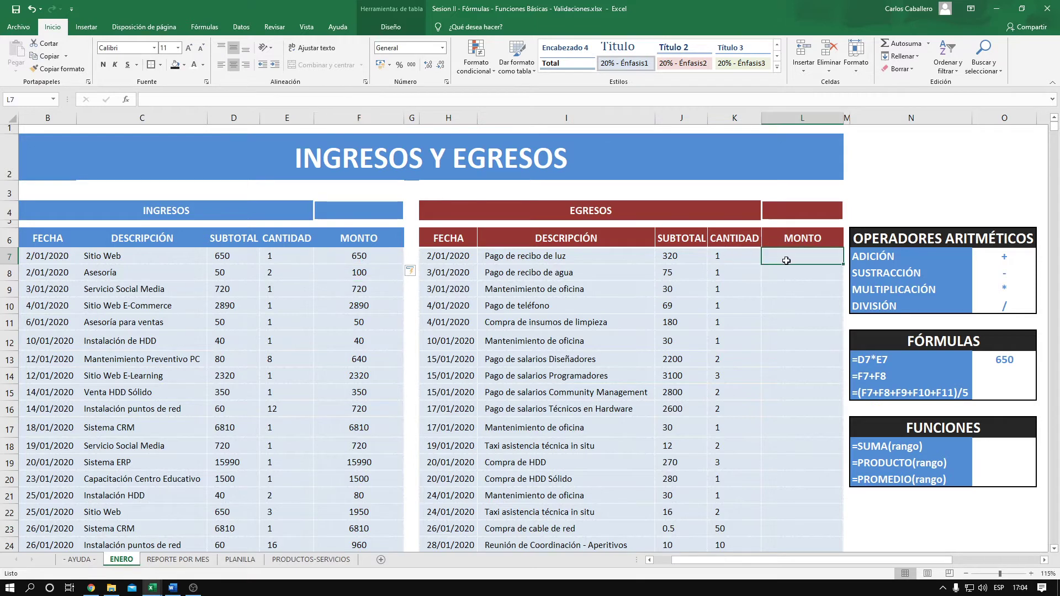
{"action": "type", "text": "="}
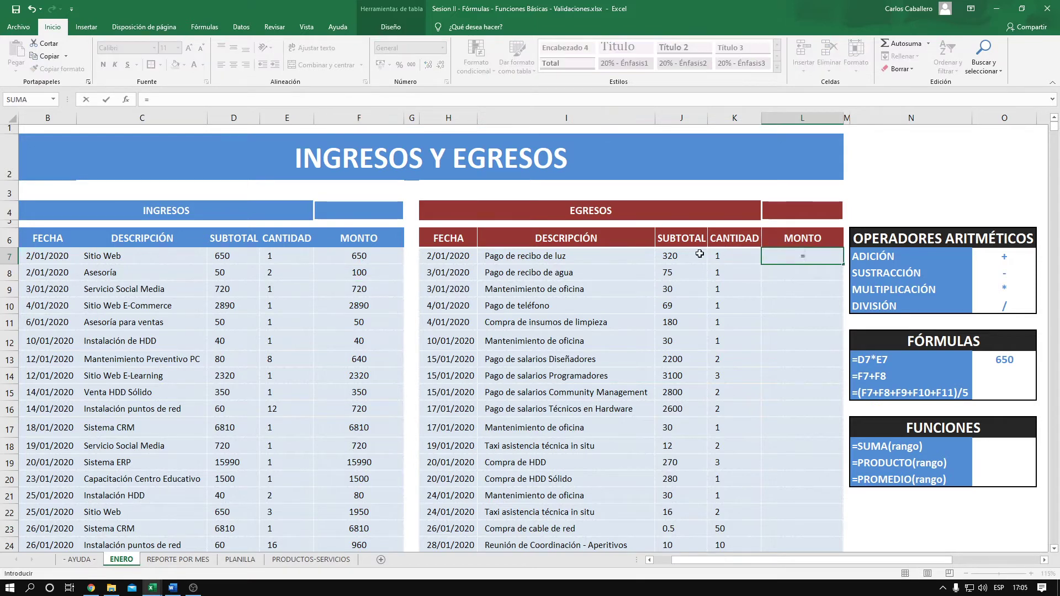
{"action": "left_click", "coordinate": [682, 256]}
{"action": "type", "text": "*"}
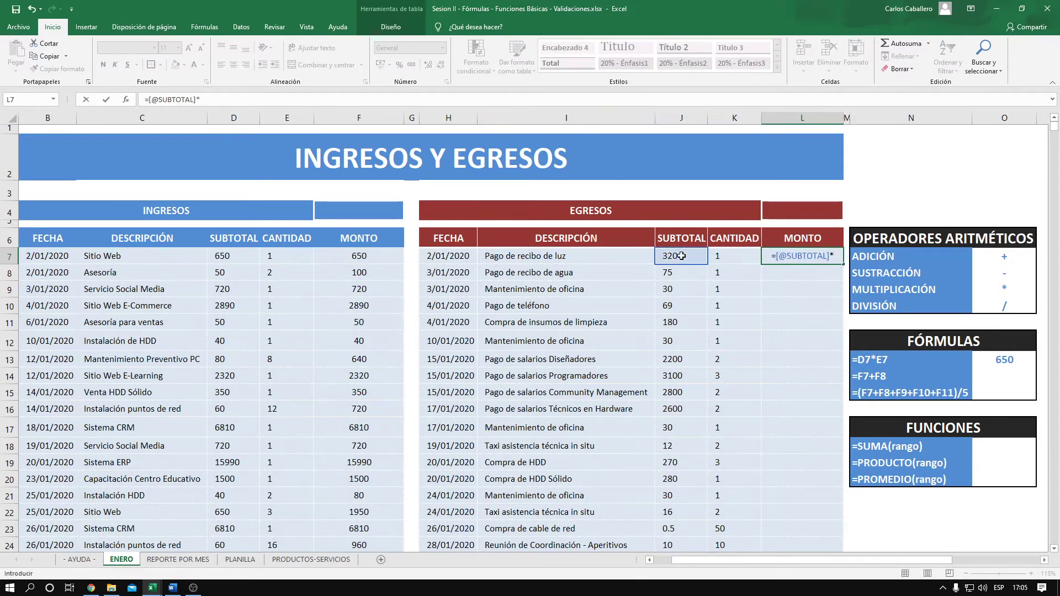
{"action": "left_click", "coordinate": [729, 255]}
{"action": "key", "text": "Return"}
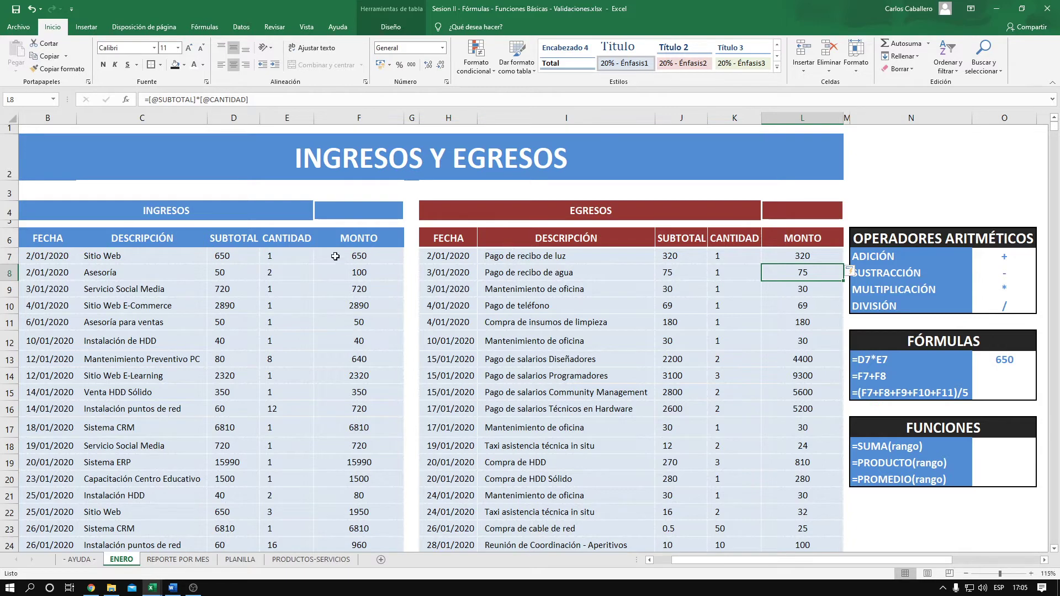
{"action": "left_click", "coordinate": [354, 256]}
{"action": "left_click", "coordinate": [807, 255]}
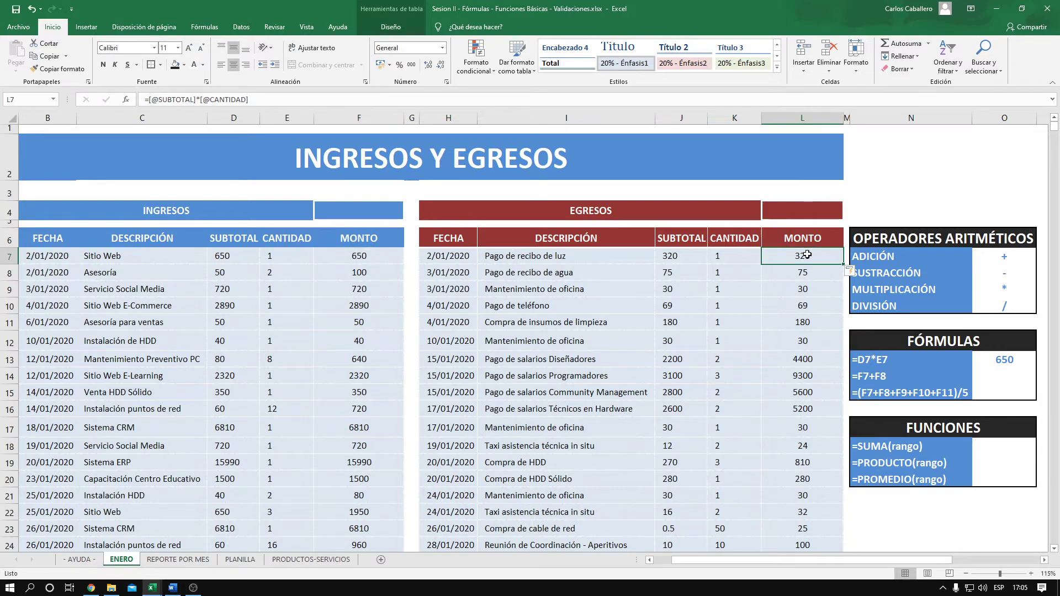
Add the first two INGRESOS amounts in cell O14 with the formula =F7+F8
{"action": "left_click", "coordinate": [992, 376]}
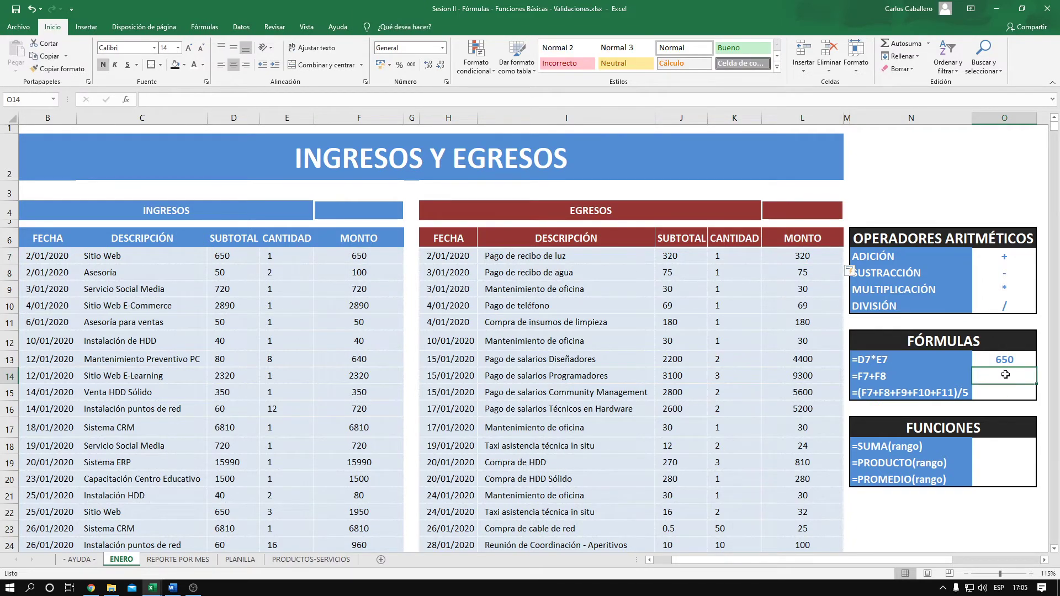
{"action": "type", "text": "="}
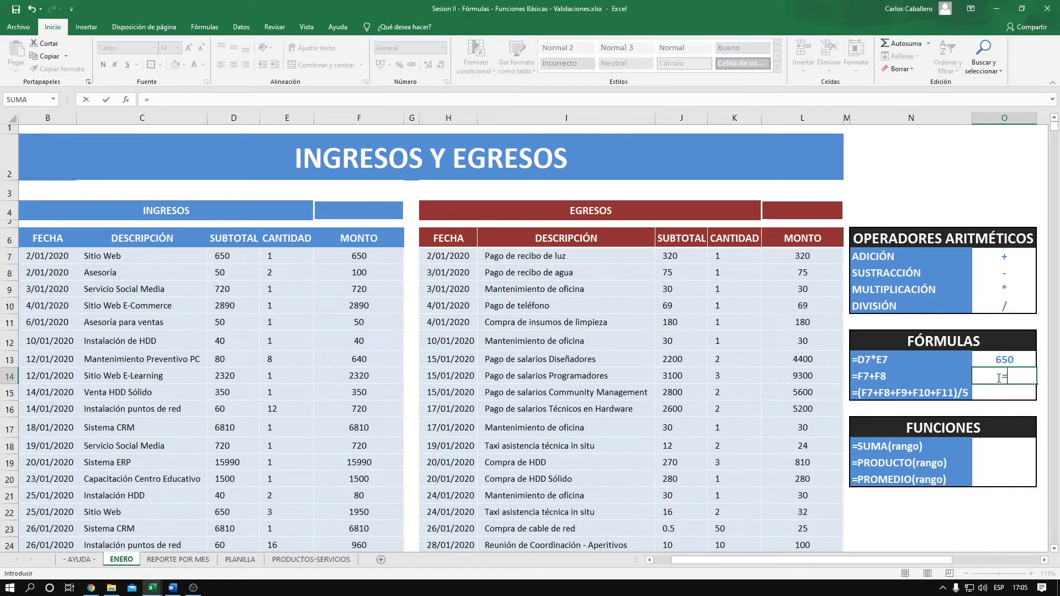
{"action": "left_click", "coordinate": [364, 257]}
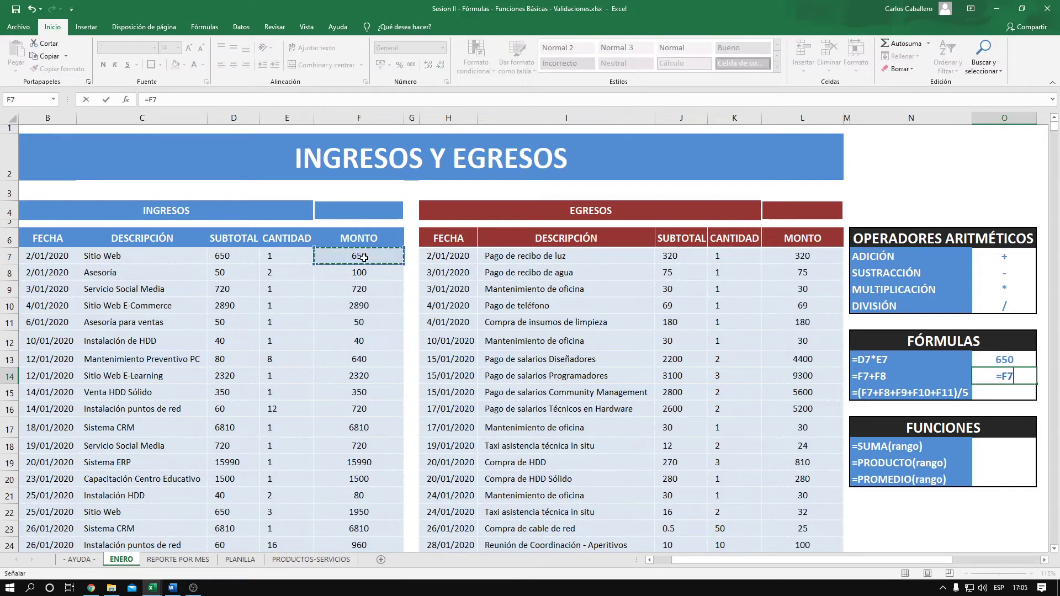
{"action": "type", "text": "+"}
{"action": "left_click", "coordinate": [360, 274]}
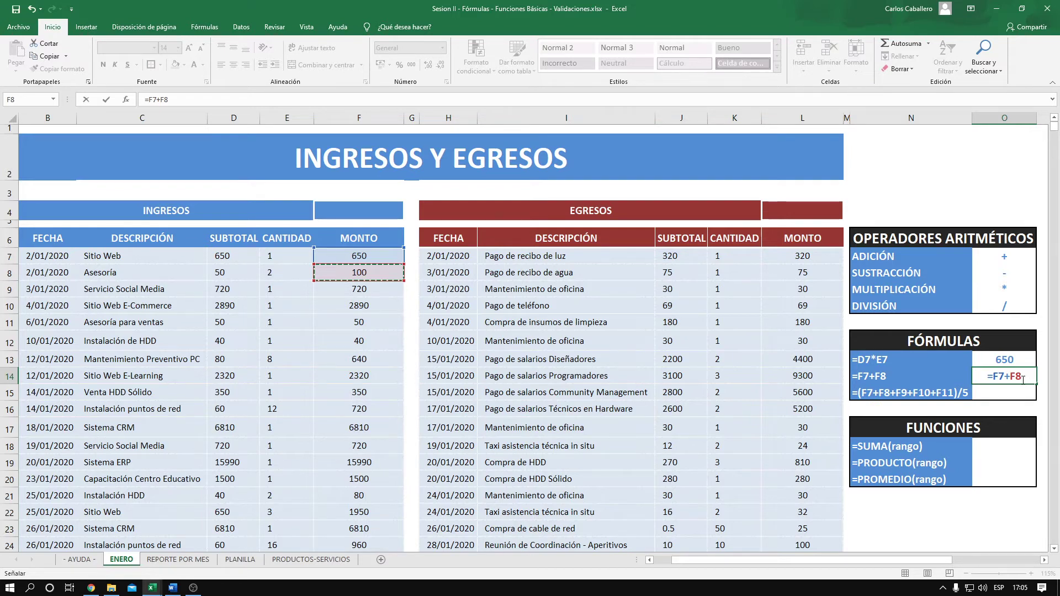
{"action": "key", "text": "ctrl+Return"}
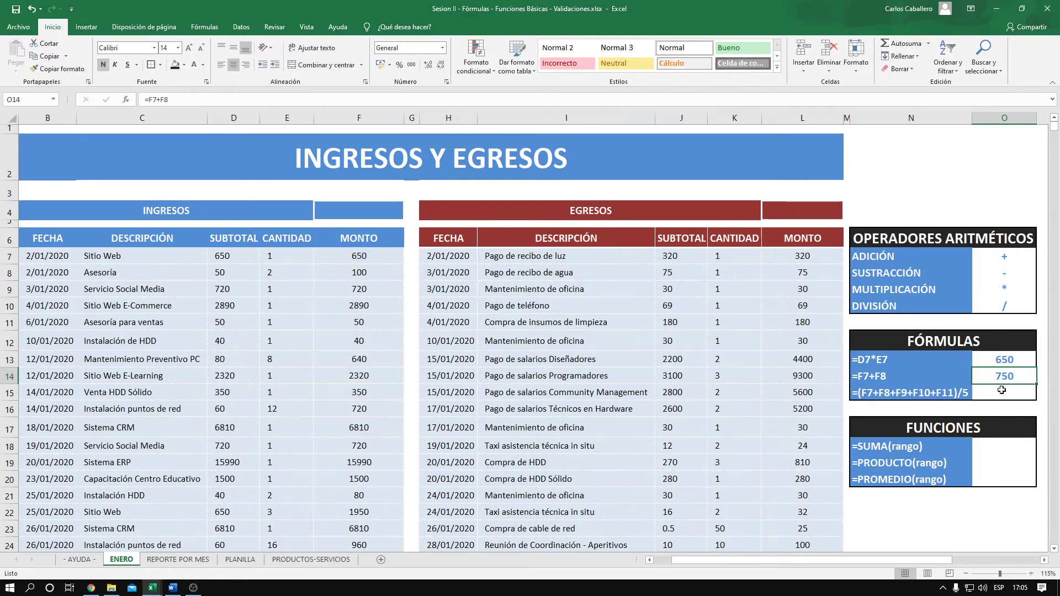
Calculate the average of the first five INGRESOS amounts in cell O15 with the formula =(F7+F8+F9+F10+F11)/5
{"action": "left_click", "coordinate": [1002, 390]}
{"action": "type", "text": "=("}
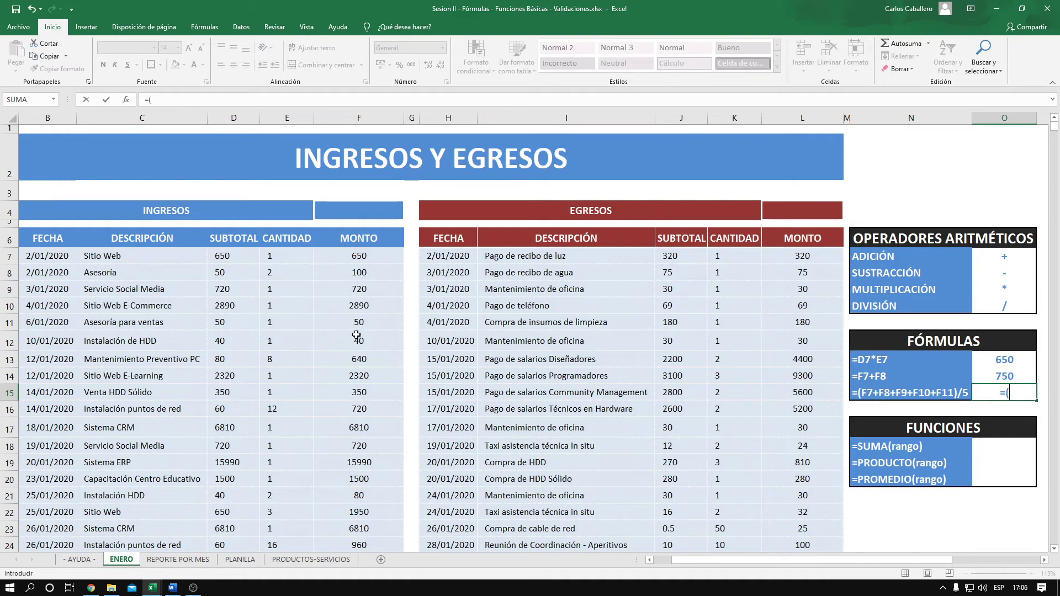
{"action": "left_click", "coordinate": [374, 257]}
{"action": "type", "text": "+"}
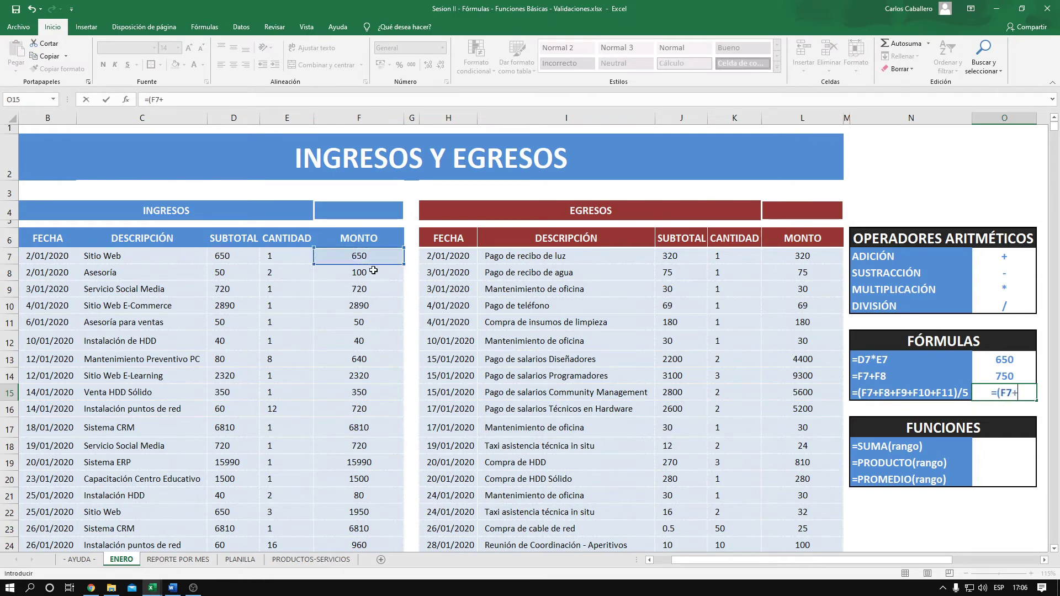
{"action": "left_click", "coordinate": [369, 273]}
{"action": "type", "text": "+"}
{"action": "left_click", "coordinate": [366, 288]}
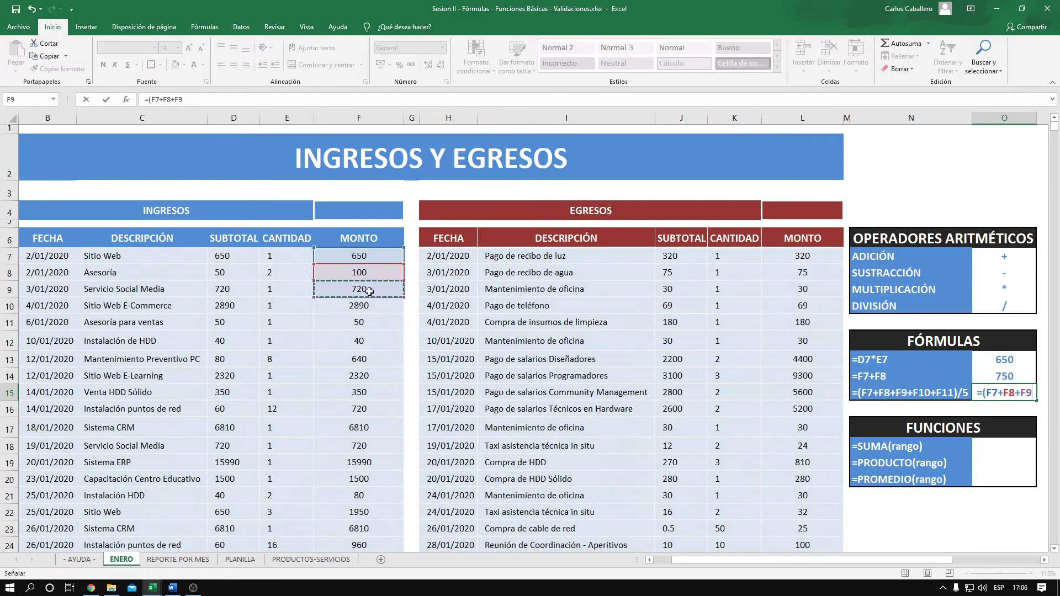
{"action": "type", "text": "+"}
{"action": "left_click", "coordinate": [364, 305]}
{"action": "type", "text": "+"}
{"action": "left_click", "coordinate": [361, 323]}
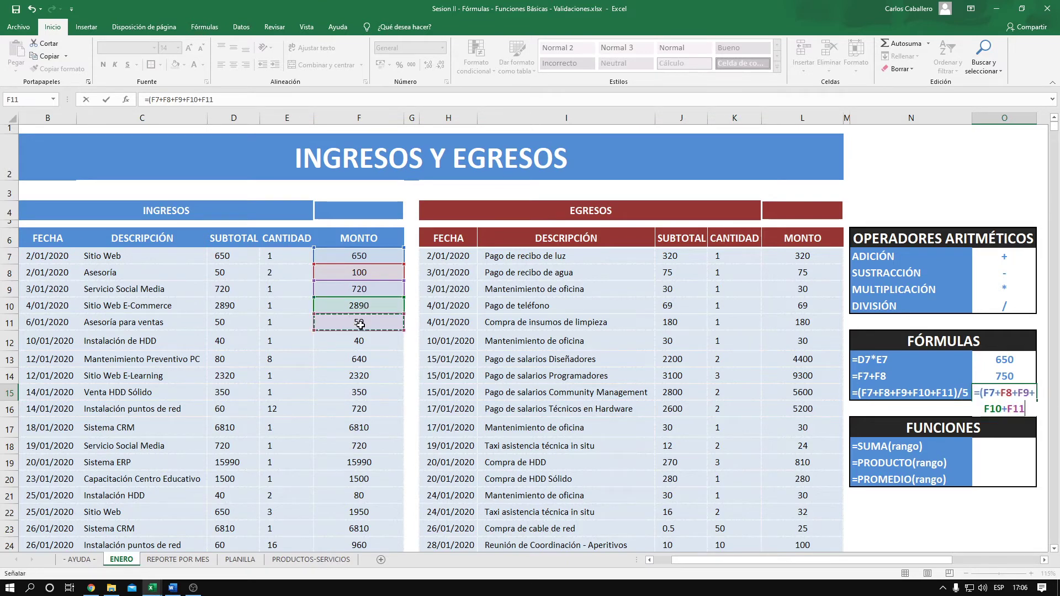
{"action": "type", "text": ")"}
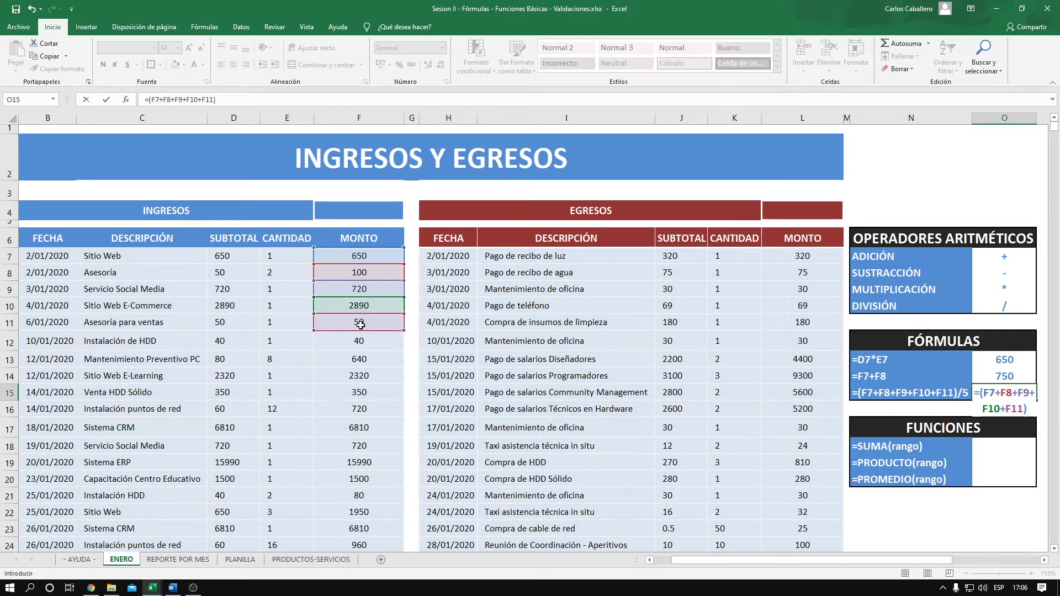
{"action": "type", "text": "/5"}
{"action": "key", "text": "ctrl+Return"}
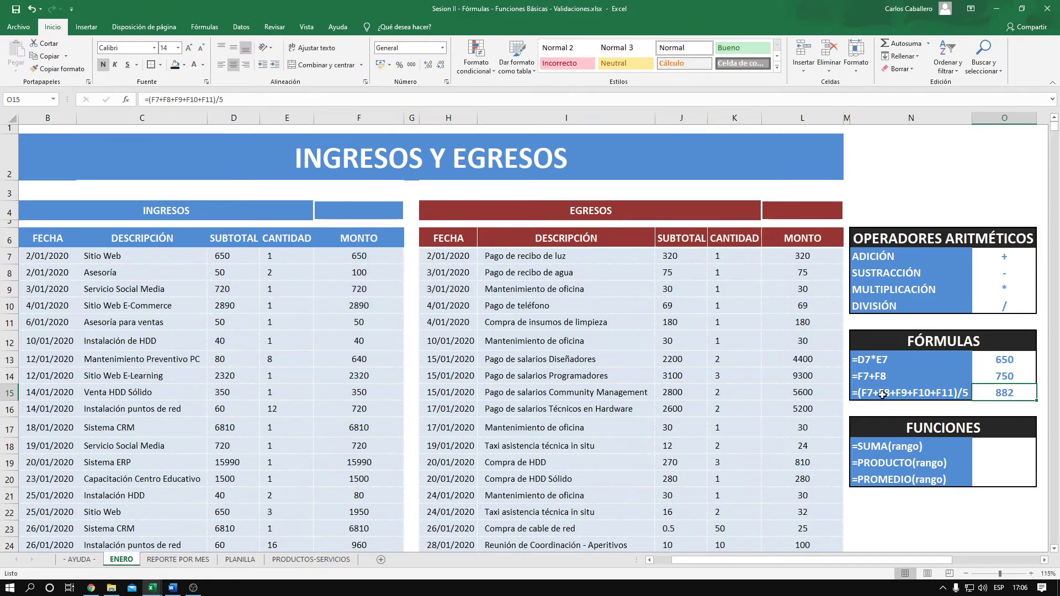
Review the first FÓRMULAS example and the SUMA, PRODUCTO and PROMEDIO rows of the FUNCIONES table
{"action": "left_click", "coordinate": [985, 361]}
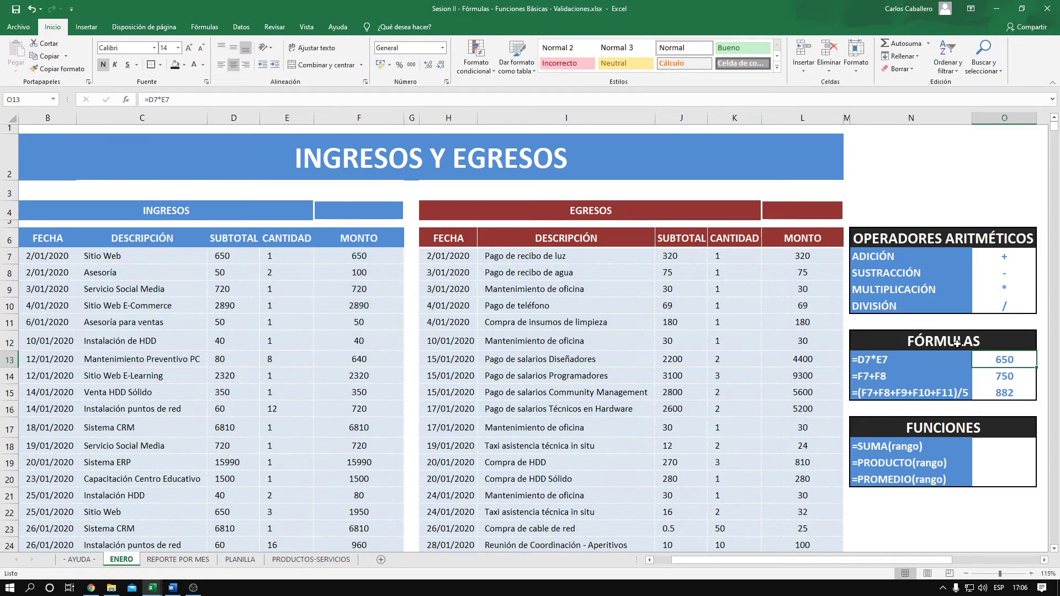
{"action": "left_click", "coordinate": [986, 446]}
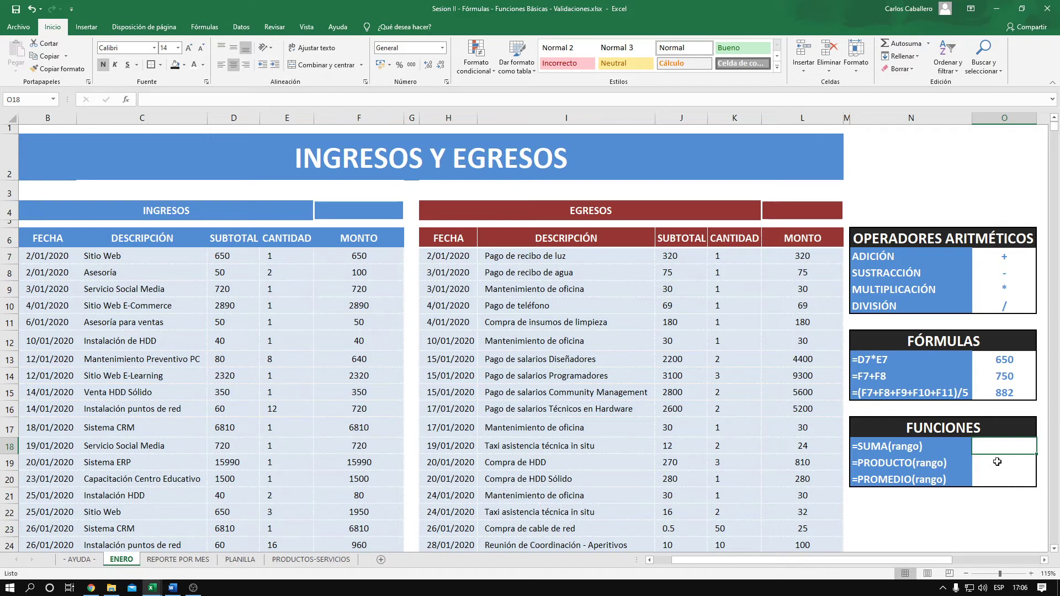
{"action": "left_click", "coordinate": [998, 462]}
{"action": "left_click", "coordinate": [999, 448]}
{"action": "left_click", "coordinate": [991, 463]}
{"action": "left_click", "coordinate": [991, 475]}
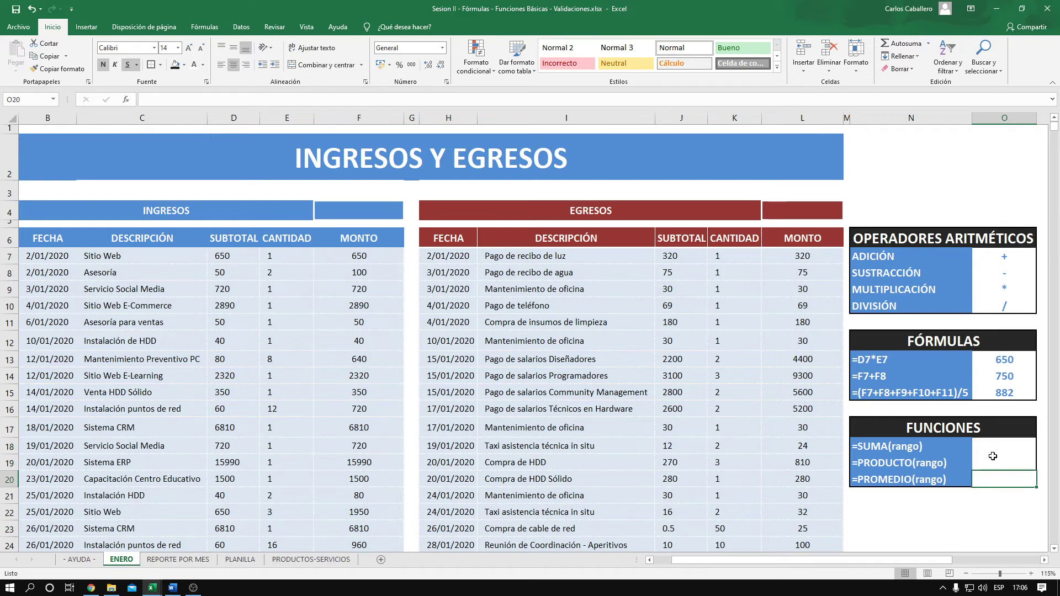
{"action": "left_click", "coordinate": [994, 446]}
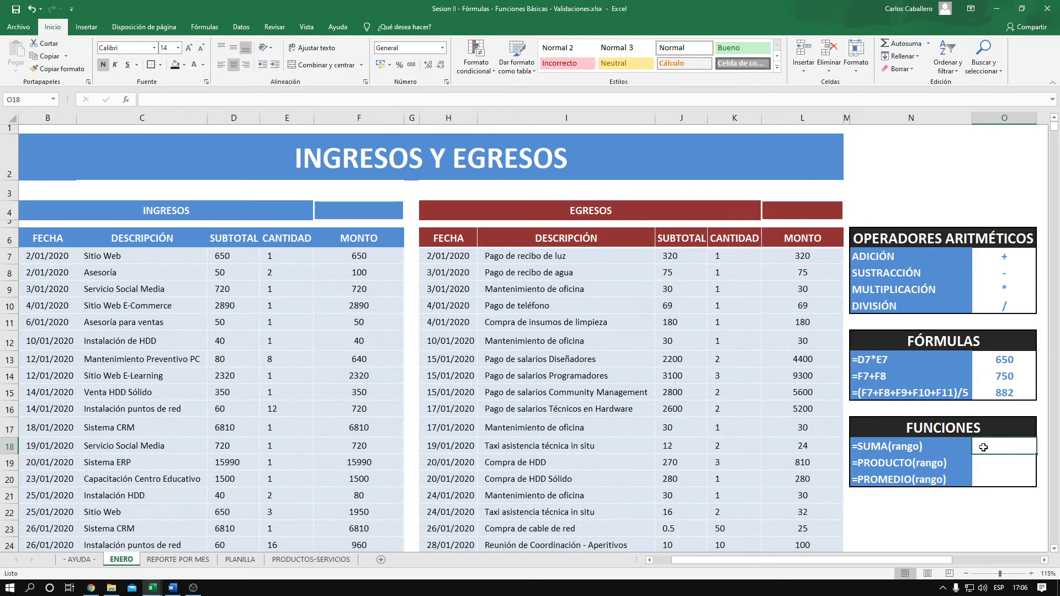
{"action": "left_click", "coordinate": [962, 452]}
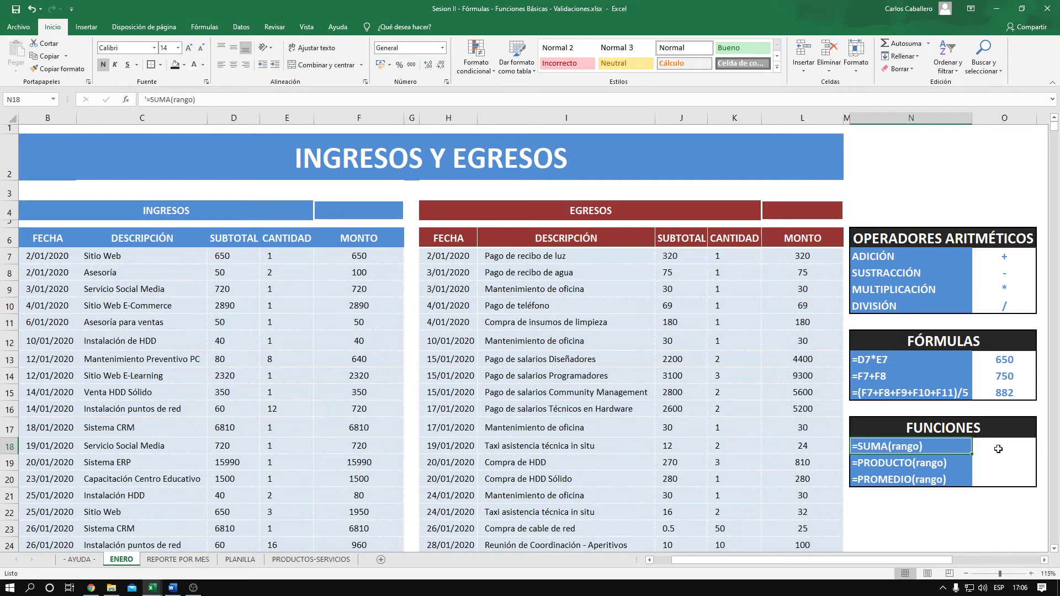
Sum the first five INGRESOS amounts in cell O18 with the formula =SUMA(F7:F11)
{"action": "left_click", "coordinate": [998, 449]}
{"action": "type", "text": "="}
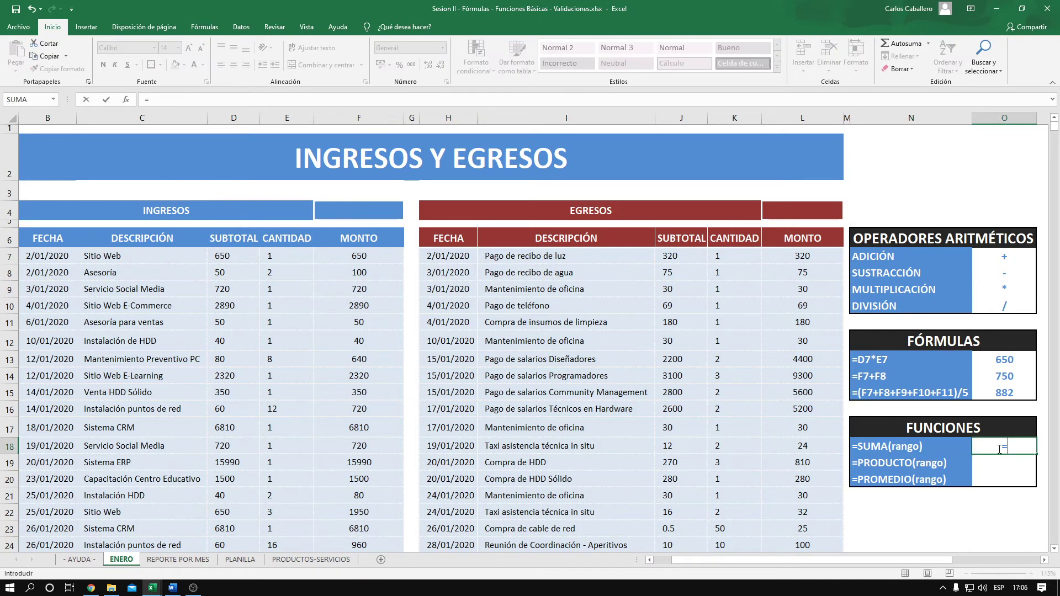
{"action": "type", "text": "SUMA("}
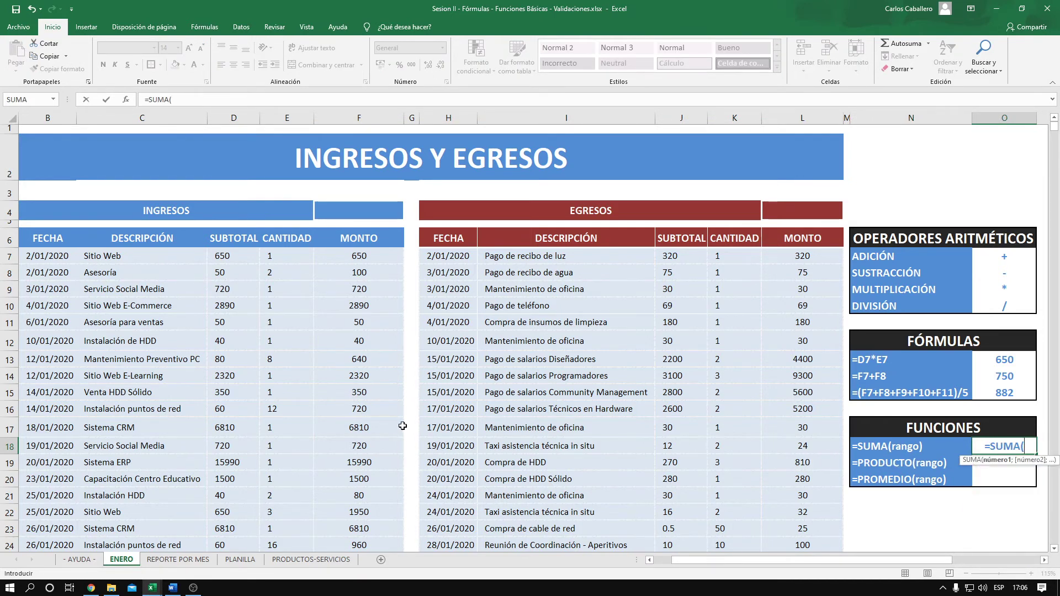
{"action": "left_click", "coordinate": [371, 255]}
{"action": "left_click_drag", "start_coordinate": [371, 255], "coordinate": [360, 316]}
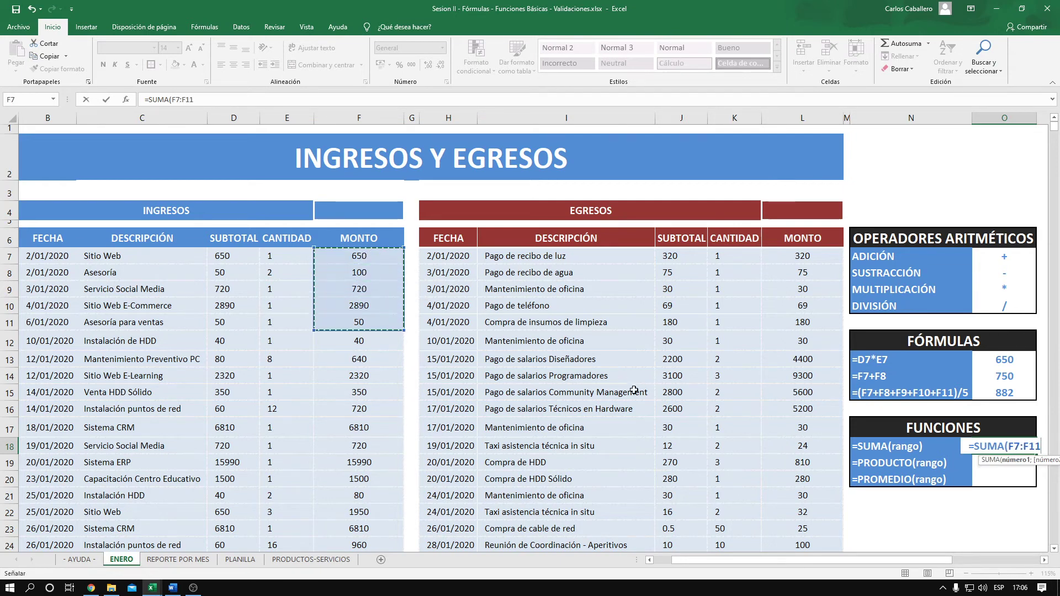
{"action": "type", "text": ")"}
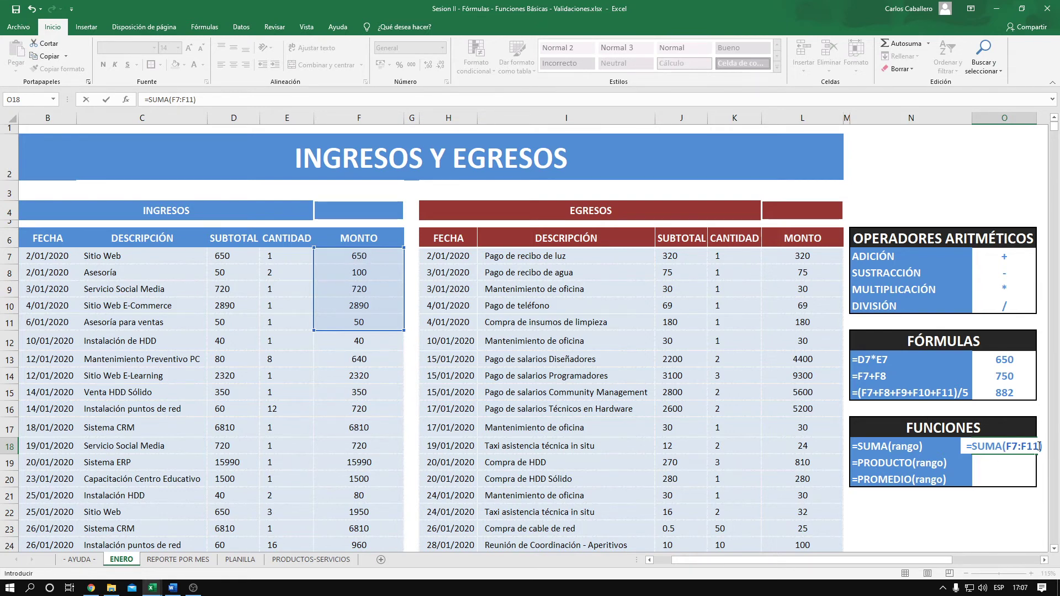
{"action": "key", "text": "ctrl+Return"}
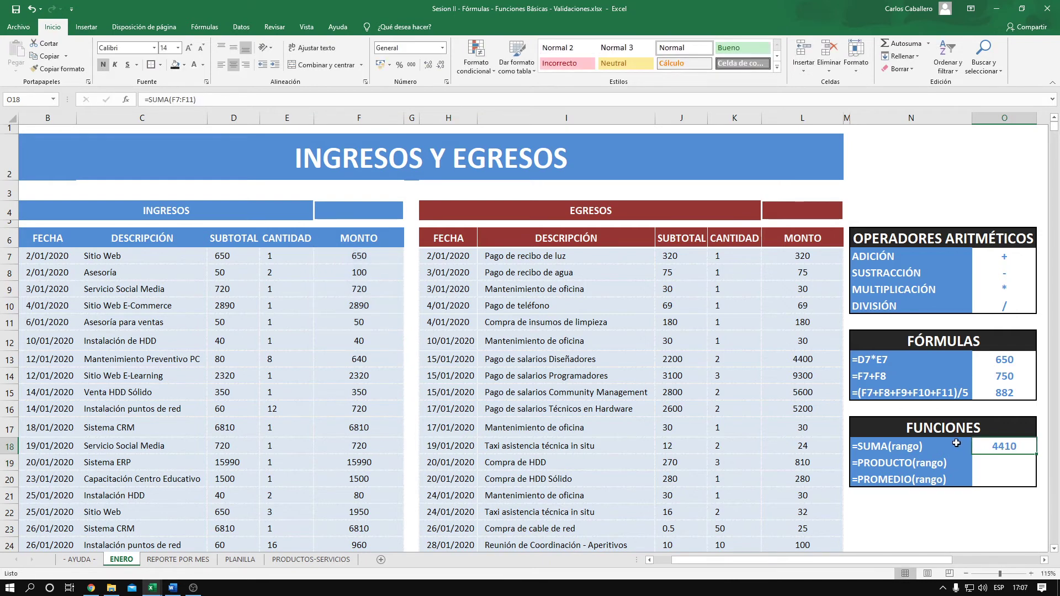
Multiply the first five INGRESOS amounts in cell O19 with the formula =PRODUCTO(F7:F11)
{"action": "left_click", "coordinate": [1007, 464]}
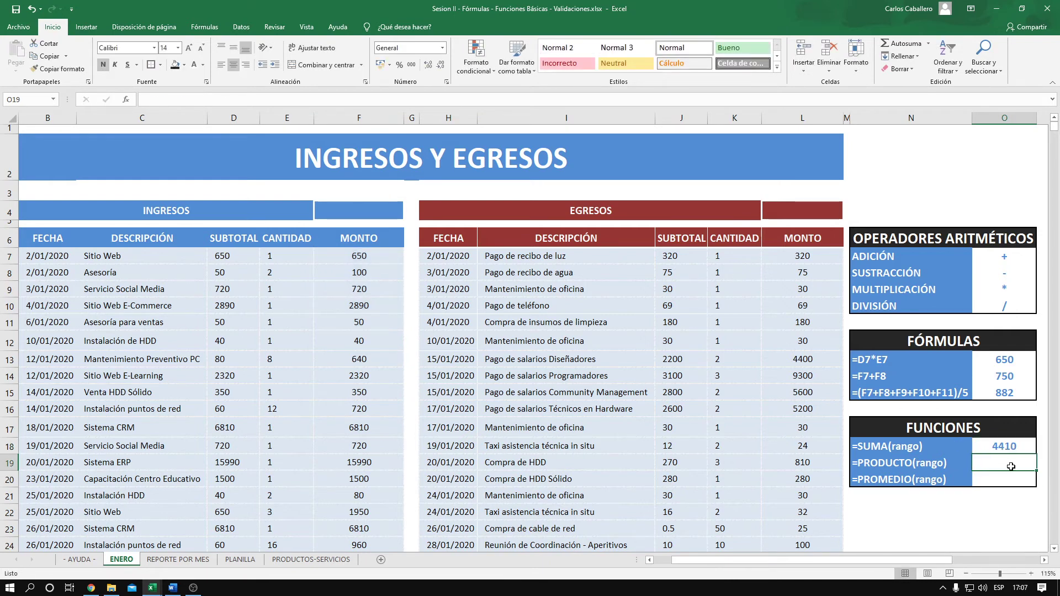
{"action": "type", "text": "="}
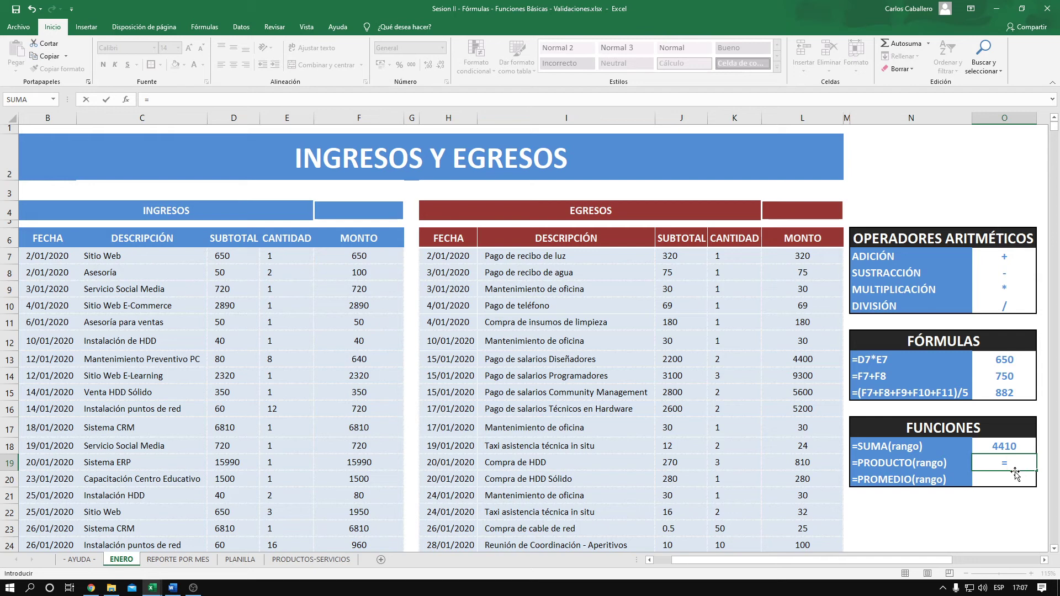
{"action": "type", "text": "PRODUCTO("}
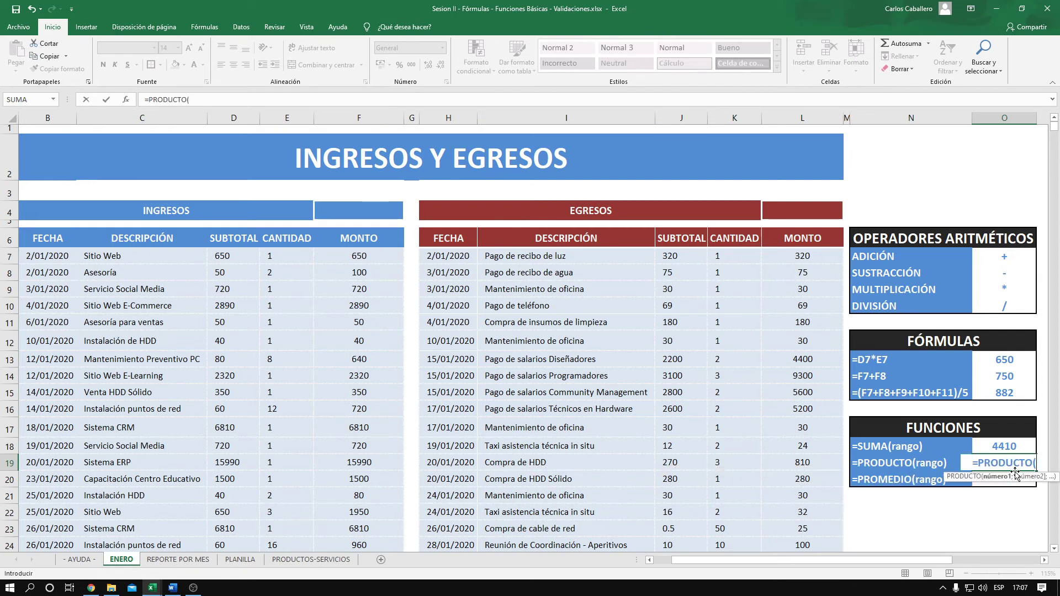
{"action": "left_click", "coordinate": [360, 260]}
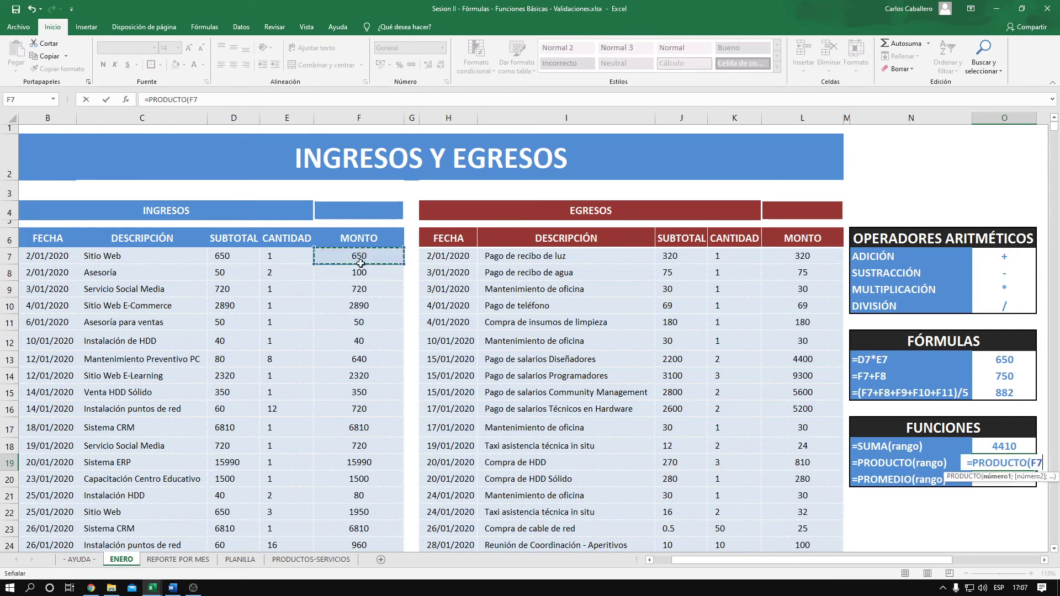
{"action": "left_click_drag", "start_coordinate": [360, 263], "coordinate": [359, 324]}
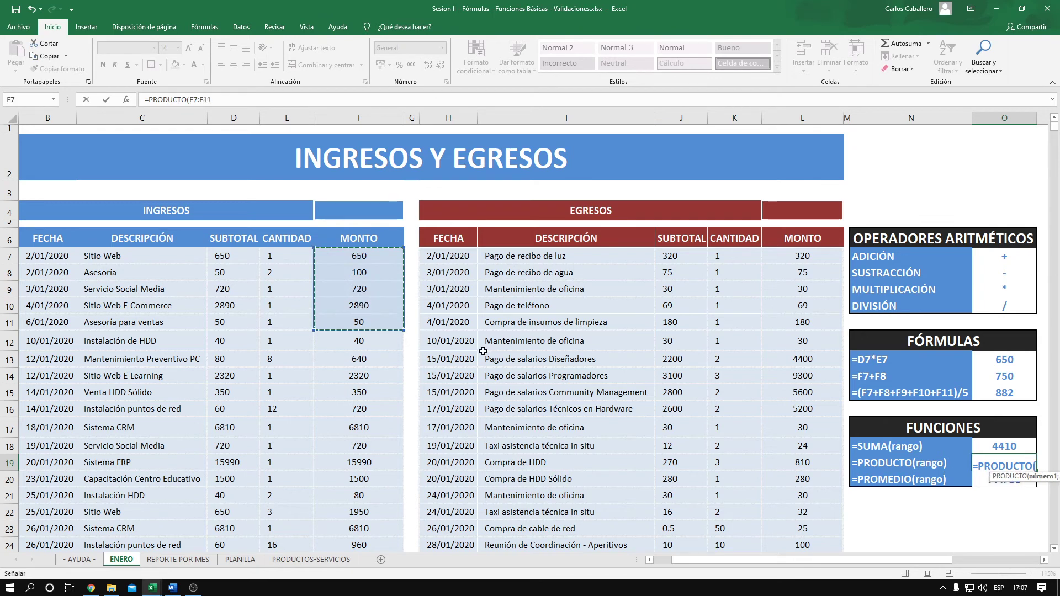
{"action": "type", "text": ")"}
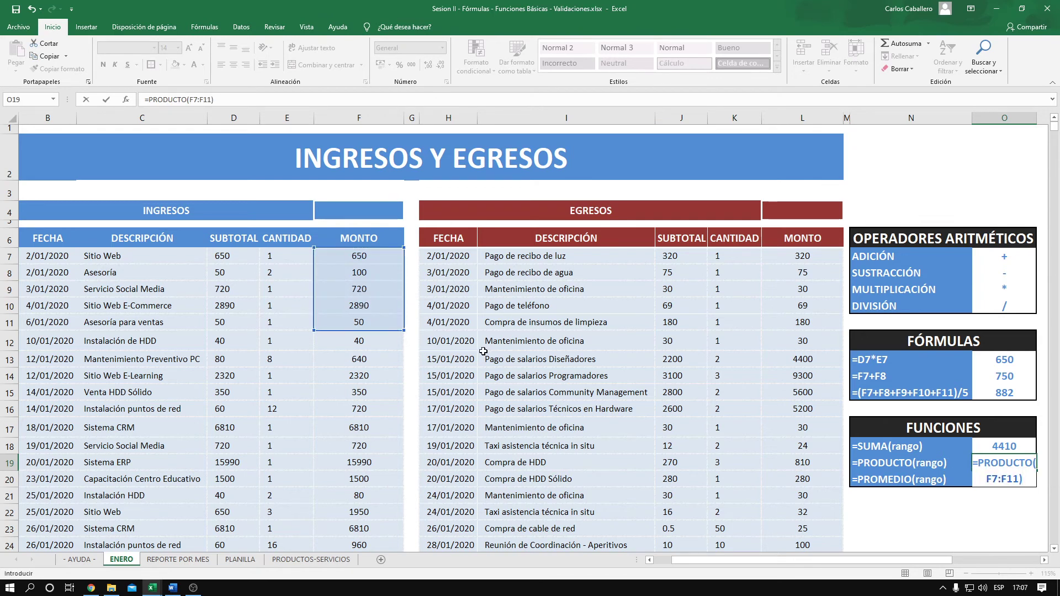
{"action": "key", "text": "ctrl+Return"}
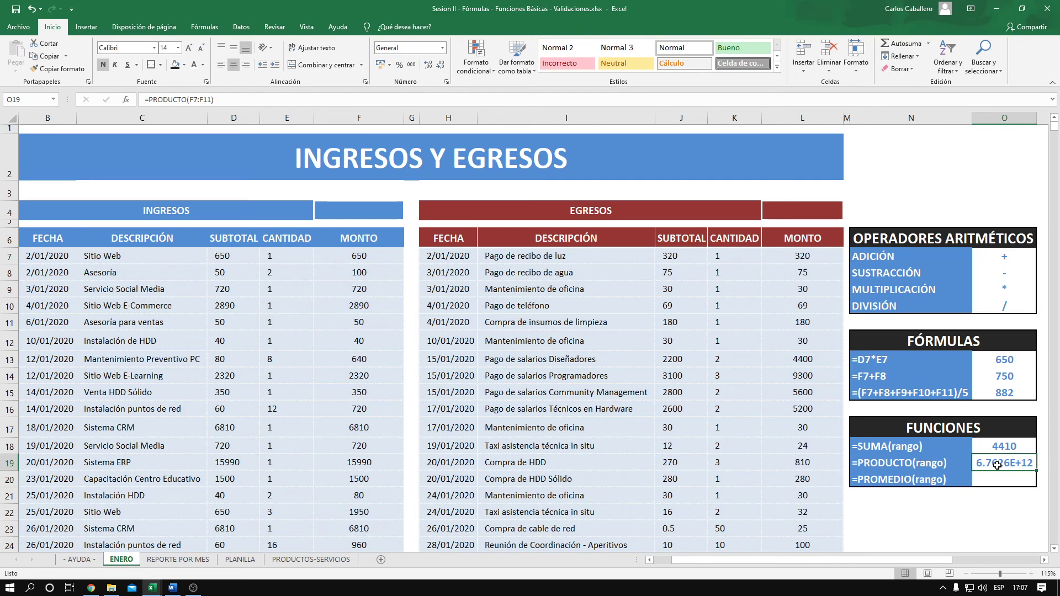
Check the number format of cell O19 and shorten its PRODUCTO range to F7:F10
{"action": "key", "text": "ctrl+1"}
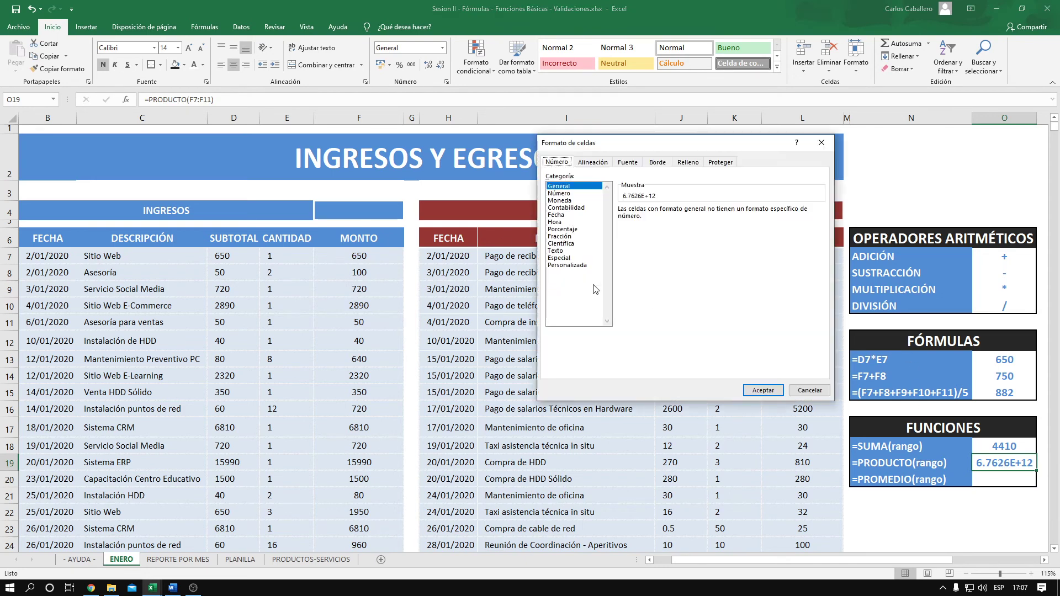
{"action": "left_click", "coordinate": [763, 391]}
{"action": "double_click", "coordinate": [1025, 468]}
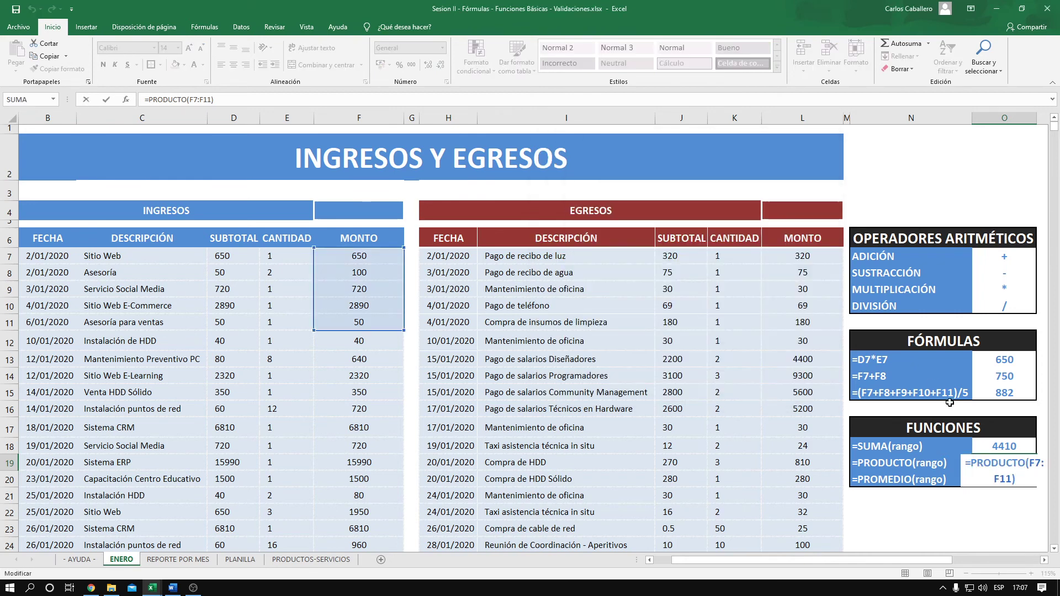
{"action": "key", "text": "Return"}
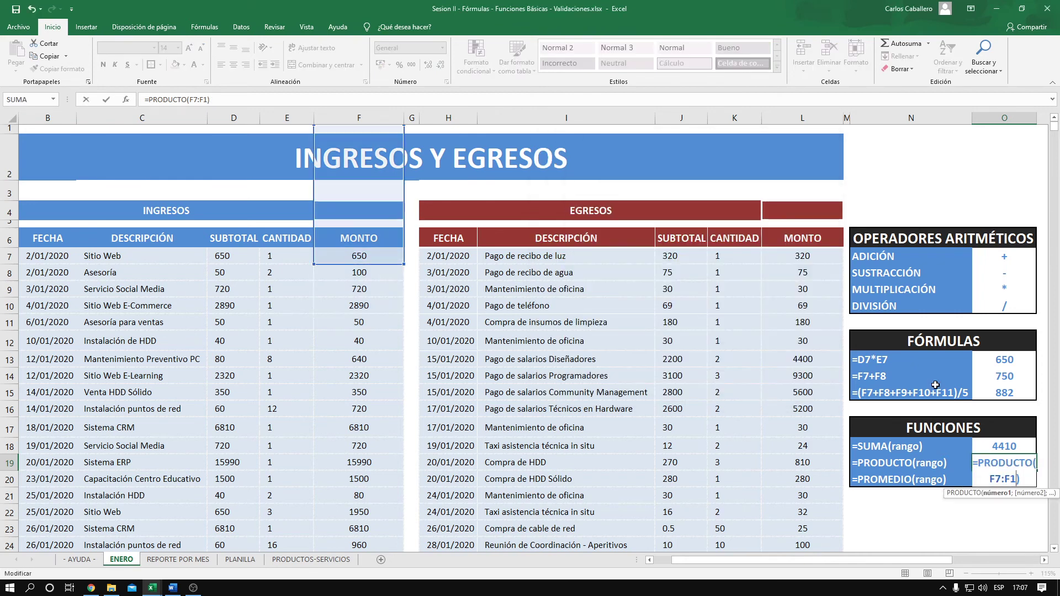
{"action": "key", "text": "Up"}
Limit the product in cell O19 to the first three INGRESOS amounts with =PRODUCTO(F7:F9)
{"action": "key", "text": "F2"}
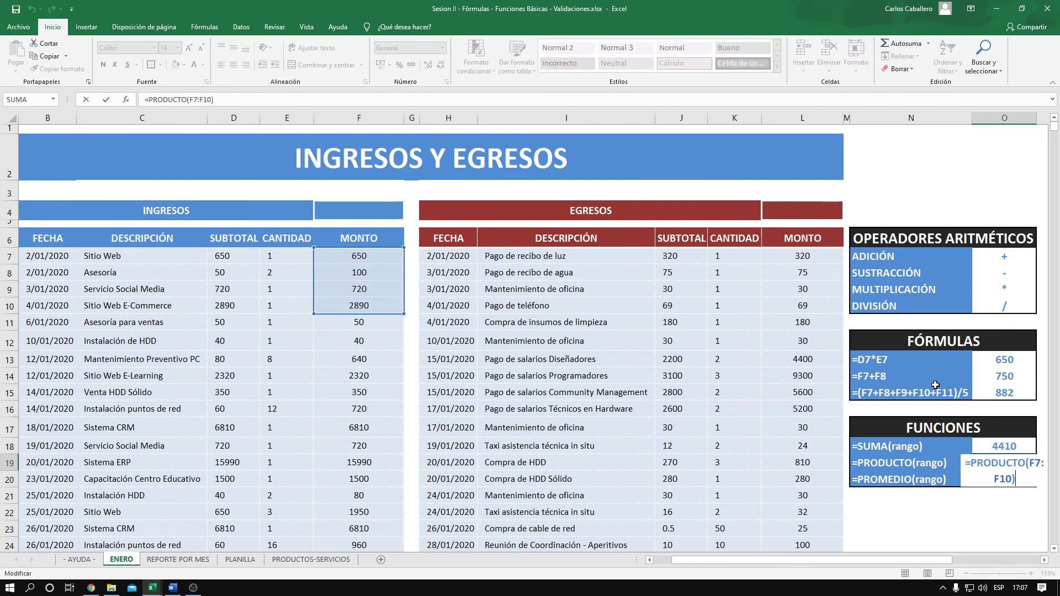
{"action": "key", "text": "Left"}
{"action": "key", "text": "Left"}
{"action": "key", "text": "Right"}
{"action": "key", "text": "Right"}
{"action": "key", "text": "Left"}
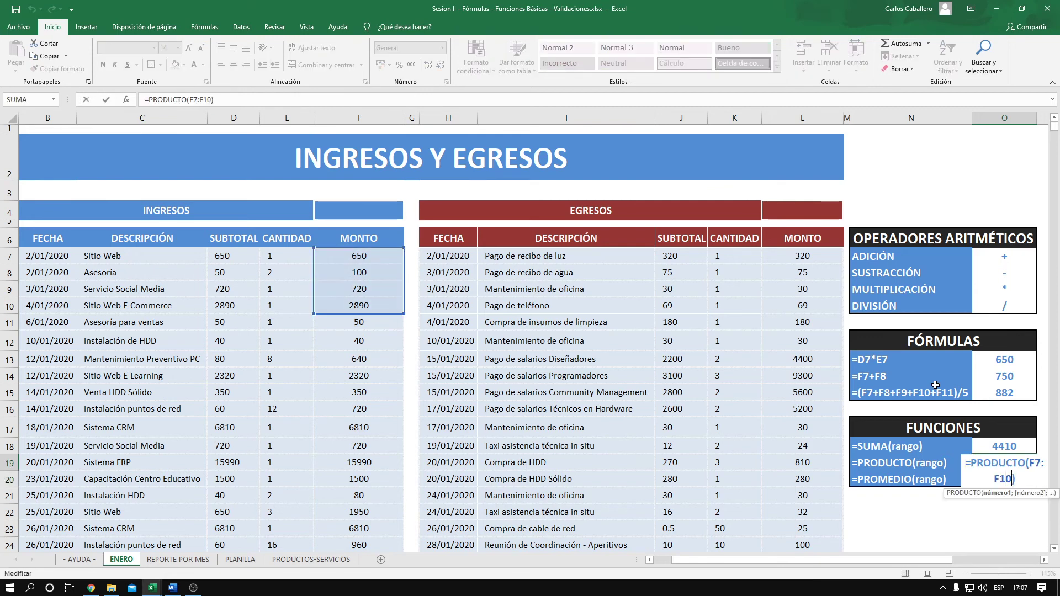
{"action": "key", "text": "BackSpace"}
{"action": "key", "text": "BackSpace"}
{"action": "type", "text": "09"}
{"action": "key", "text": "ctrl+Return"}
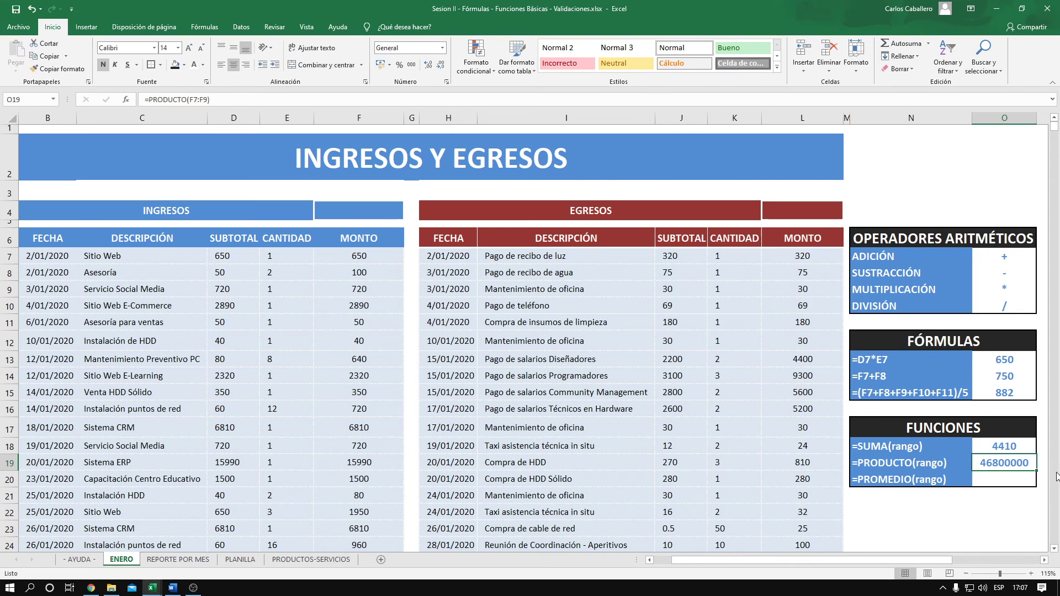
Average the first five INGRESOS amounts in cell O20 with the formula =PROMEDIO(F7:F11)
{"action": "left_click", "coordinate": [1002, 479]}
{"action": "type", "text": "="}
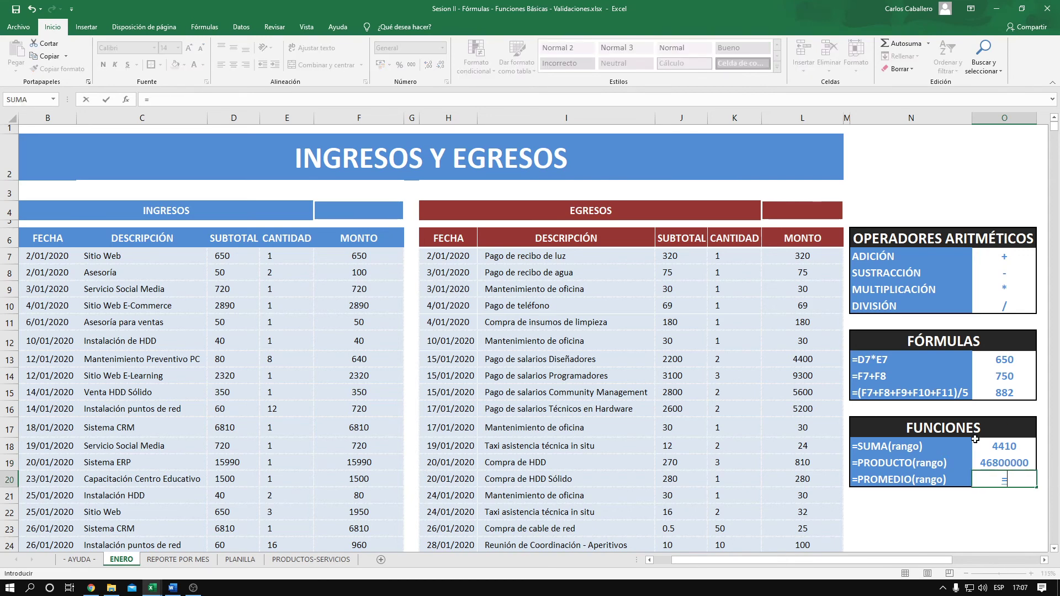
{"action": "type", "text": "PROMEDIO("}
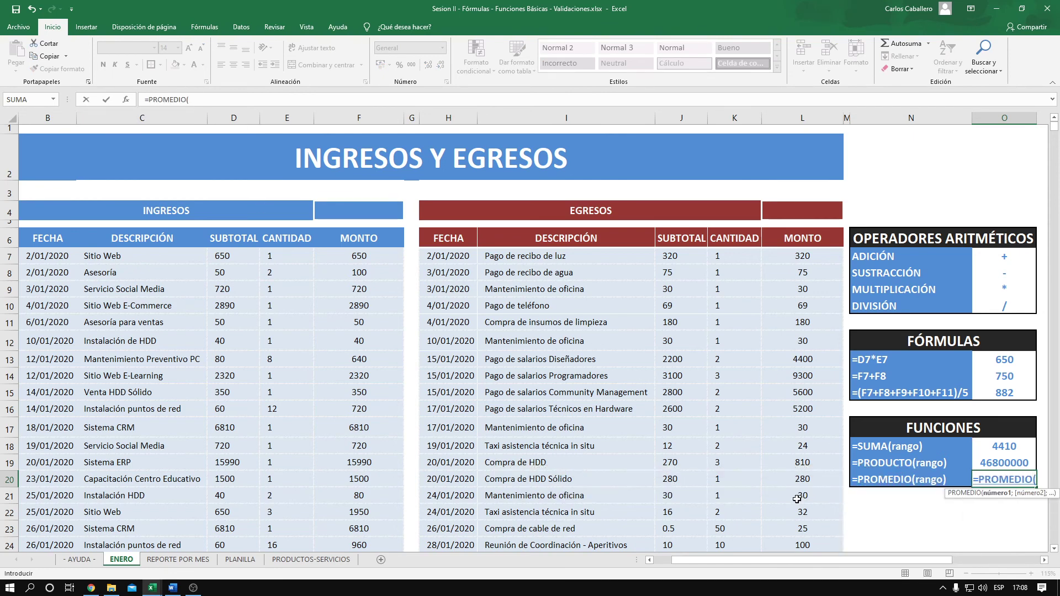
{"action": "left_click_drag", "start_coordinate": [374, 259], "coordinate": [367, 319]}
{"action": "type", "text": ")"}
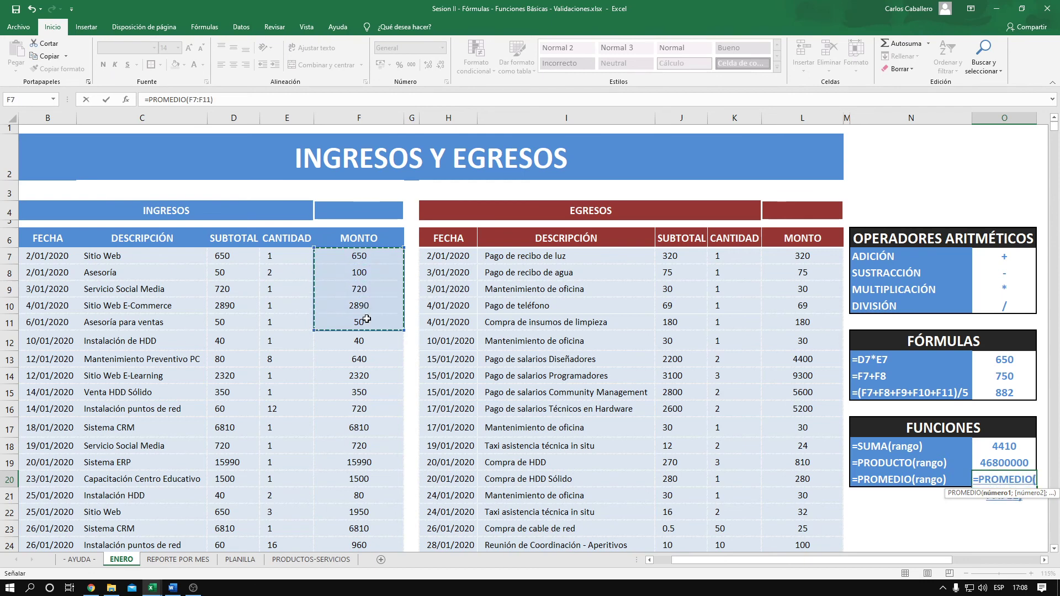
{"action": "key", "text": "Return"}
{"action": "key", "text": "Up"}
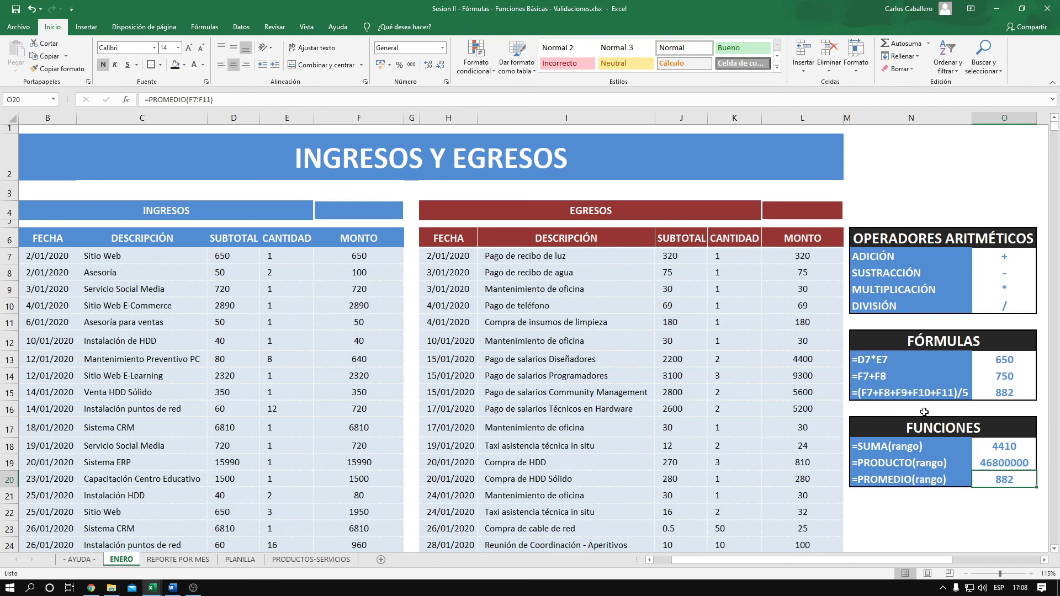
Compare the manual average formula in O15 with the PROMEDIO function in O20 and their results
{"action": "left_click", "coordinate": [1005, 393]}
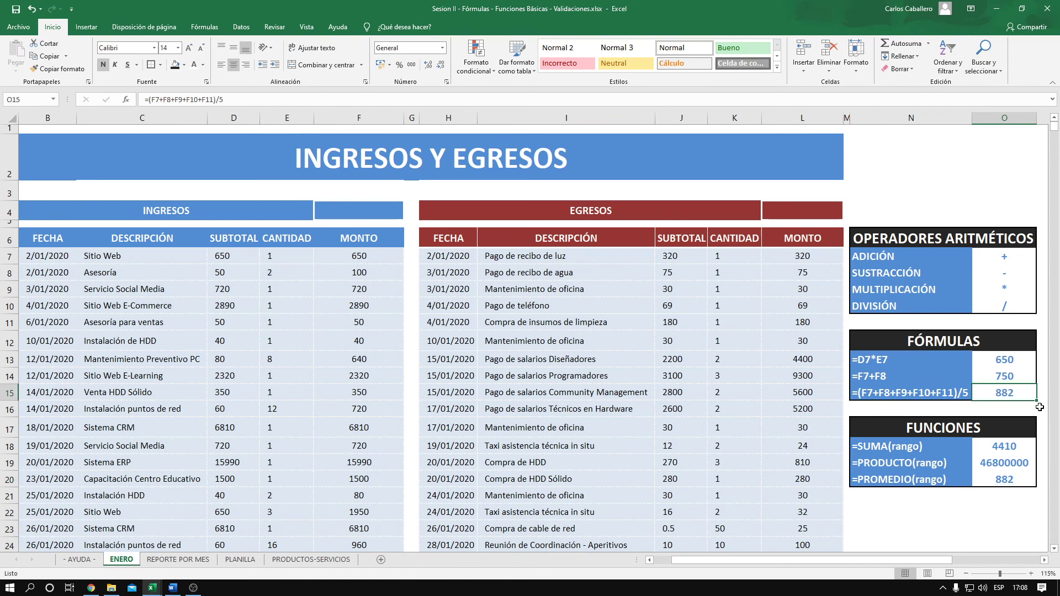
{"action": "left_click", "coordinate": [1001, 481]}
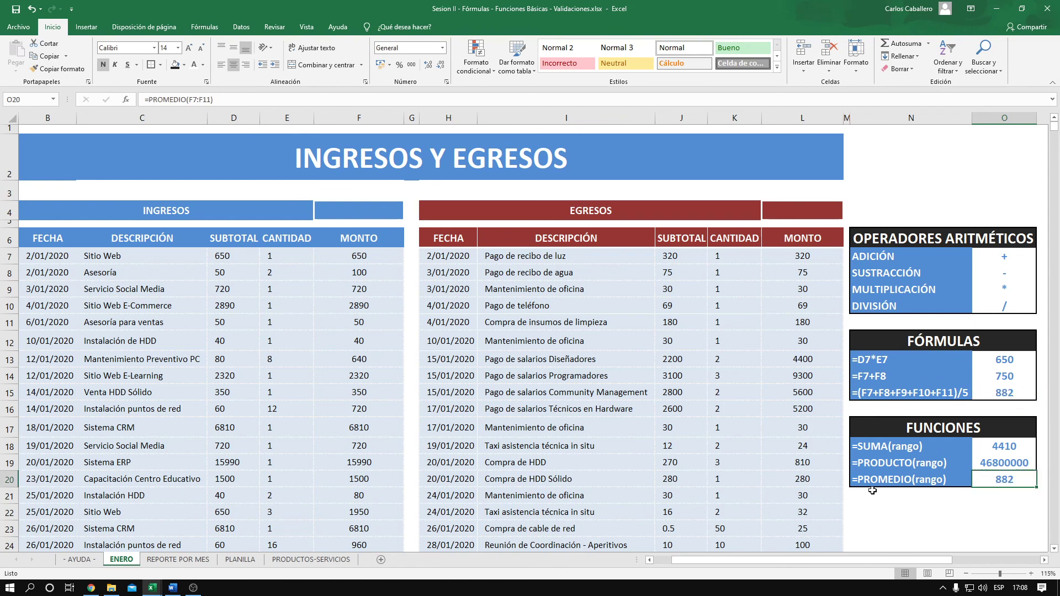
{"action": "left_click", "coordinate": [881, 481]}
{"action": "left_click", "coordinate": [1002, 479]}
{"action": "left_click", "coordinate": [898, 392]}
{"action": "left_click", "coordinate": [897, 481]}
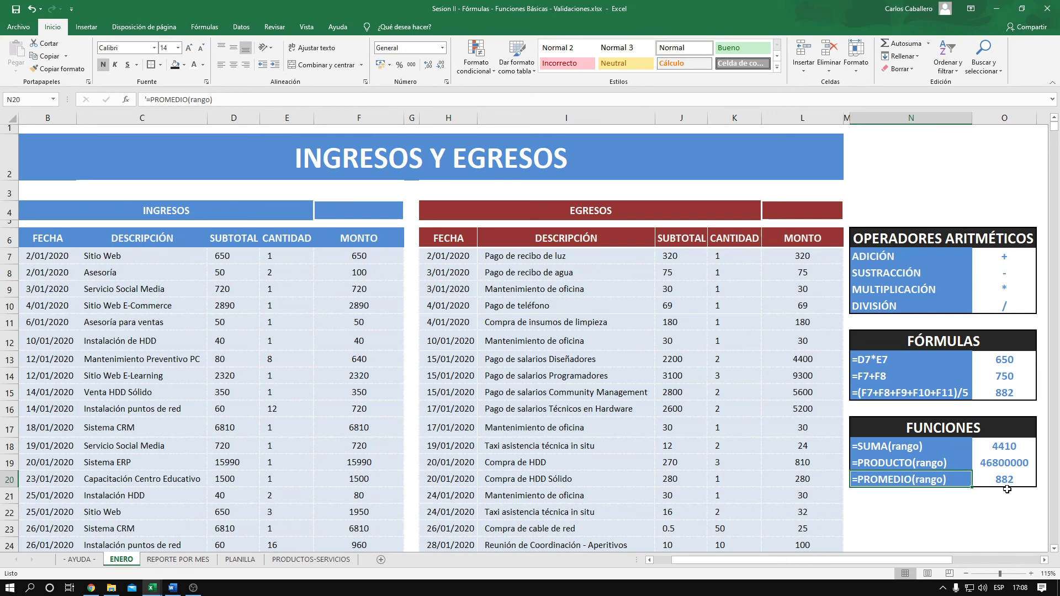
{"action": "left_click", "coordinate": [1008, 482]}
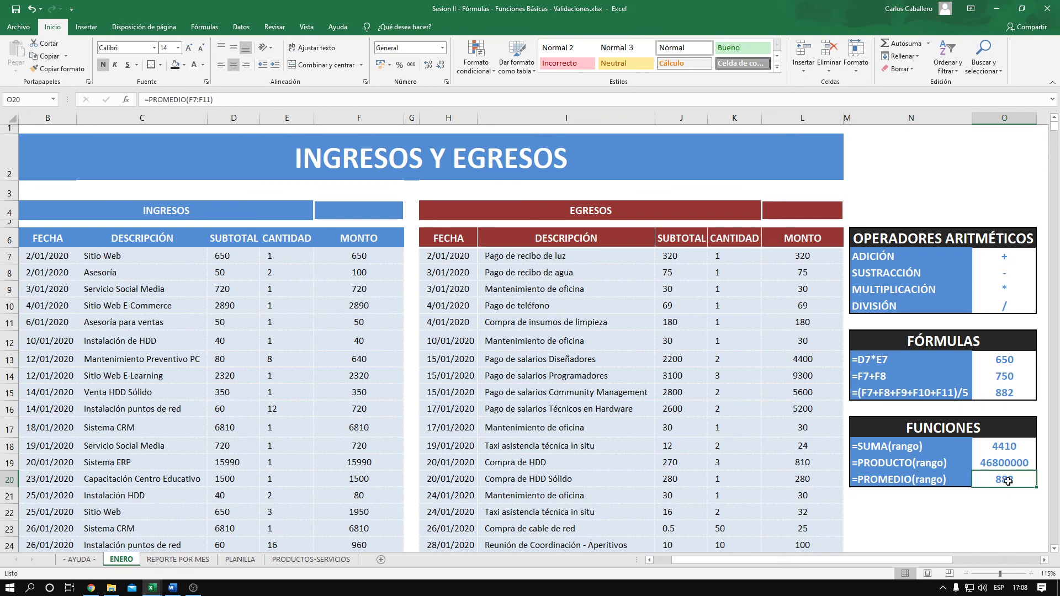
{"action": "left_click", "coordinate": [951, 476]}
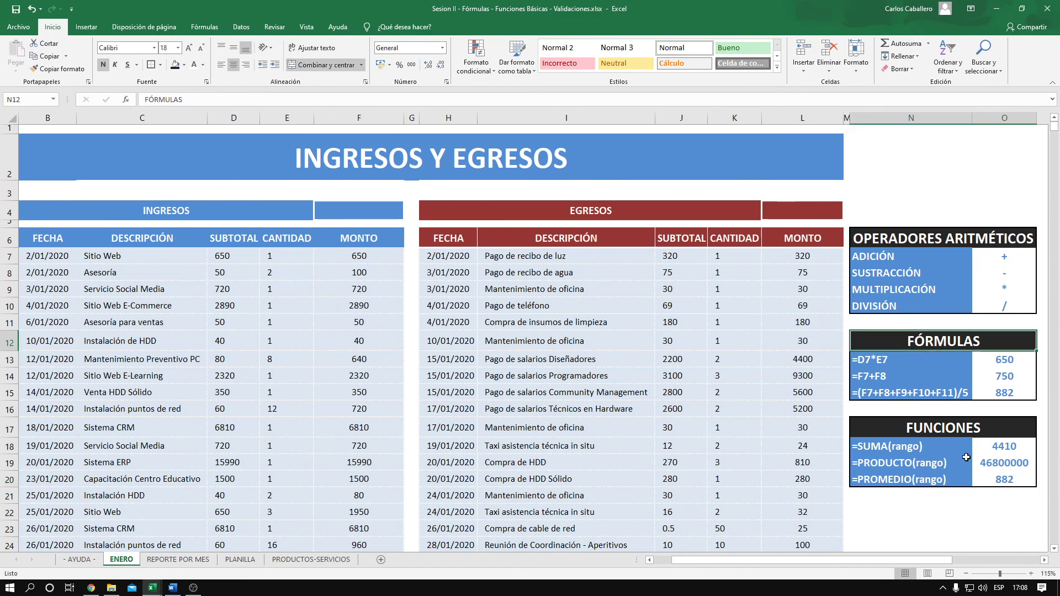